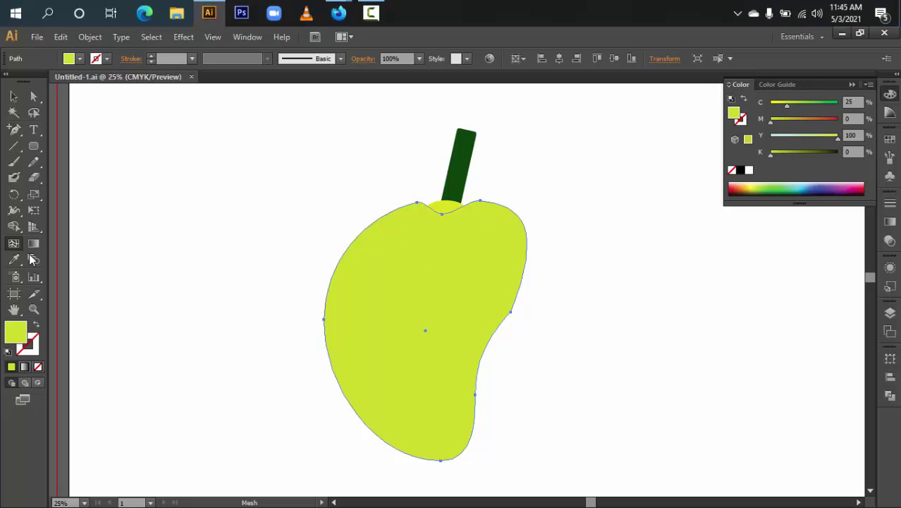
# Step: Add gradient mesh points on the mango's upper left with magenta 42% and near its bottom tip with magenta 76%
pyautogui.click(397, 238)
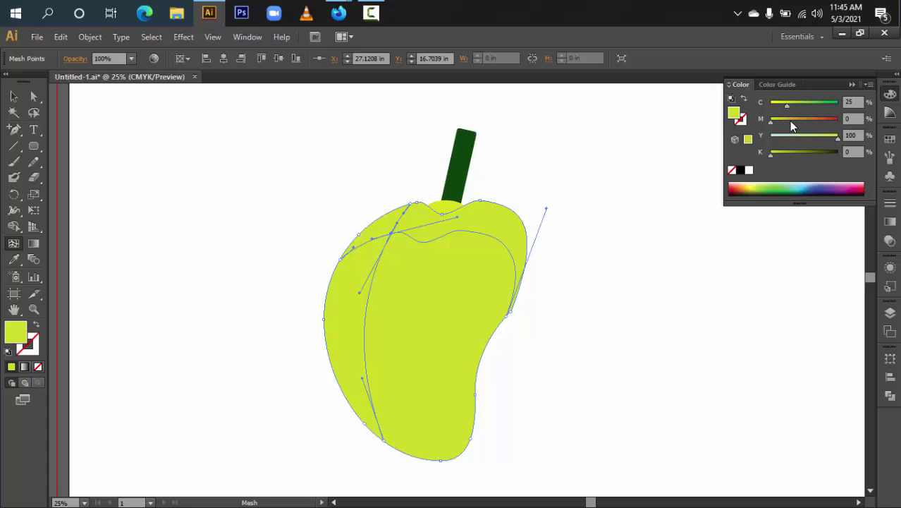
pyautogui.moveTo(791, 122); pyautogui.dragTo(799, 122)
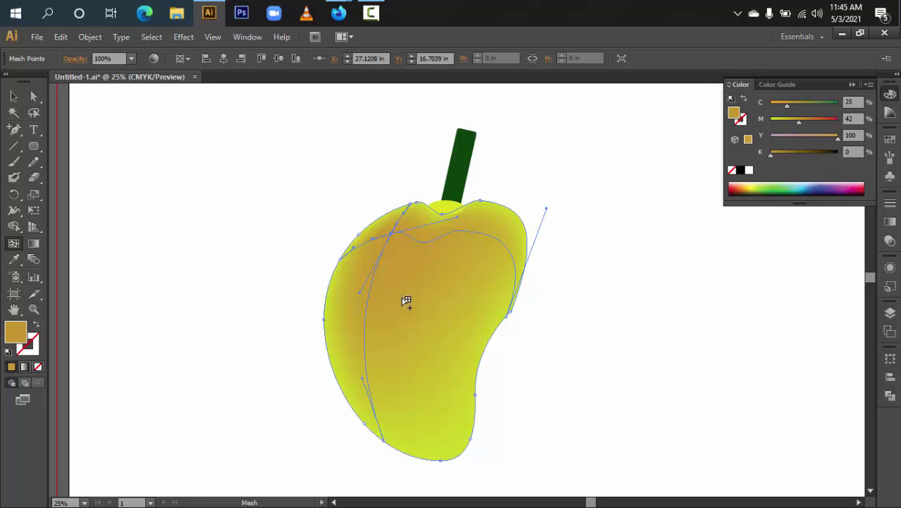
pyautogui.click(437, 425)
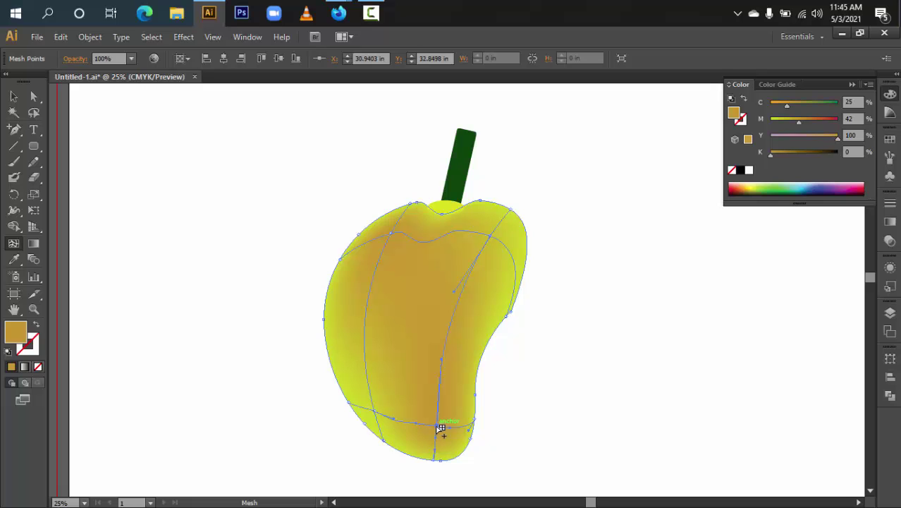
pyautogui.click(822, 119)
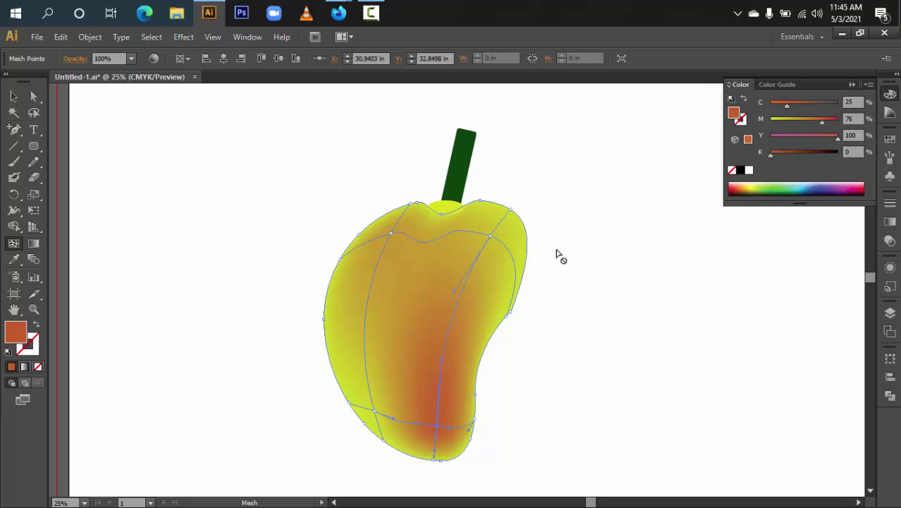
# Step: Set the upper-right mesh point's magenta to 5%, and add a mesh point near the upper-left edge with cyan 9% and reduced magenta
pyautogui.click(492, 236)
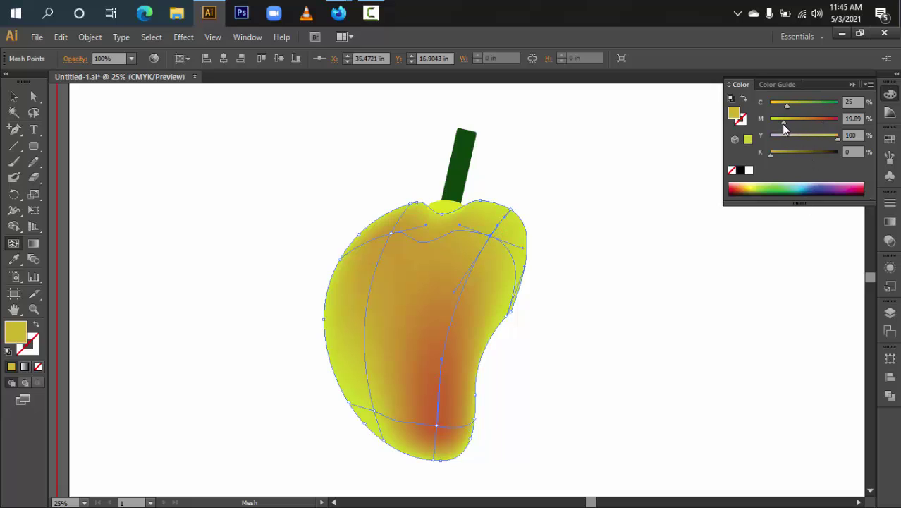
pyautogui.moveTo(783, 127); pyautogui.dragTo(774, 124)
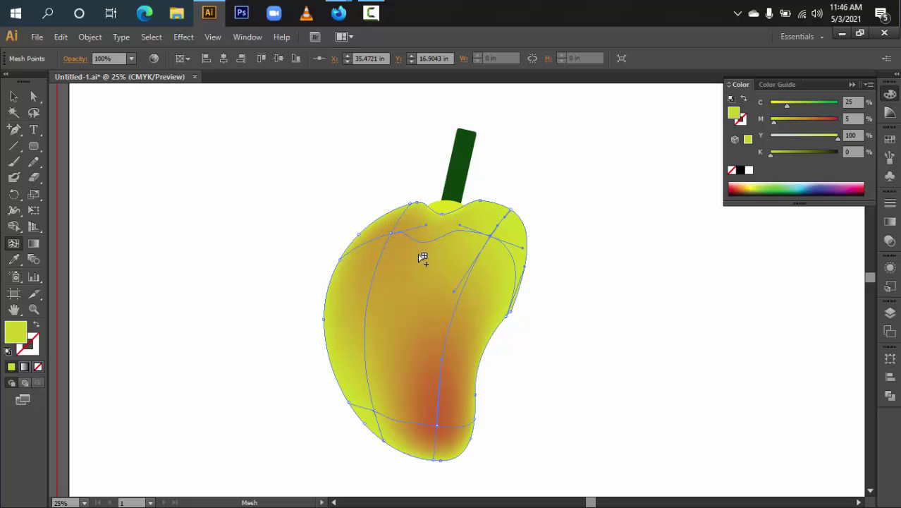
pyautogui.click(377, 230)
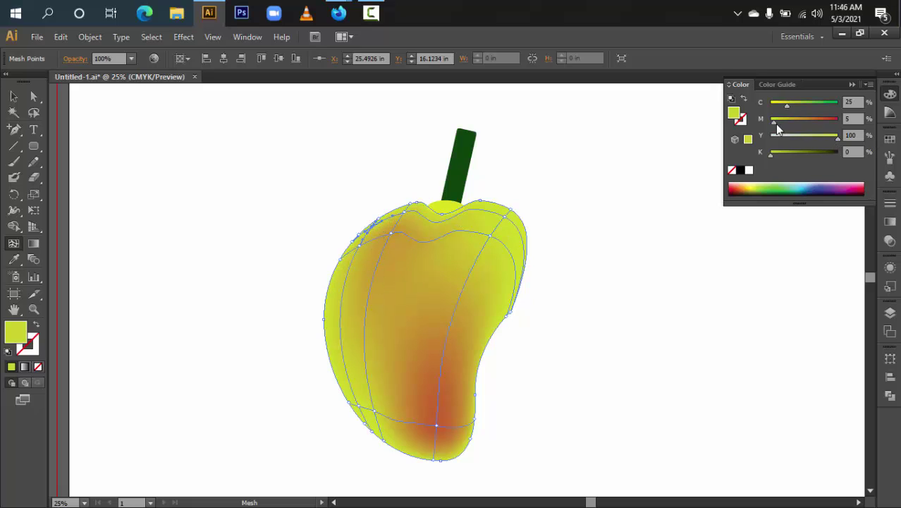
pyautogui.moveTo(785, 106); pyautogui.dragTo(775, 105)
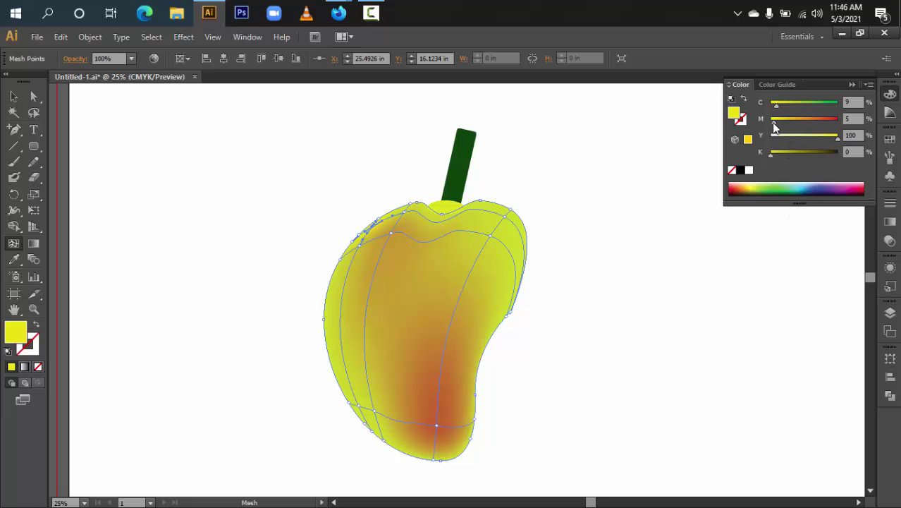
pyautogui.moveTo(774, 122); pyautogui.dragTo(763, 121)
# Step: Add a mesh point on the inner left mesh line in the mango's lower half and color it brown with cyan 47% and magenta 74%
pyautogui.click(365, 368)
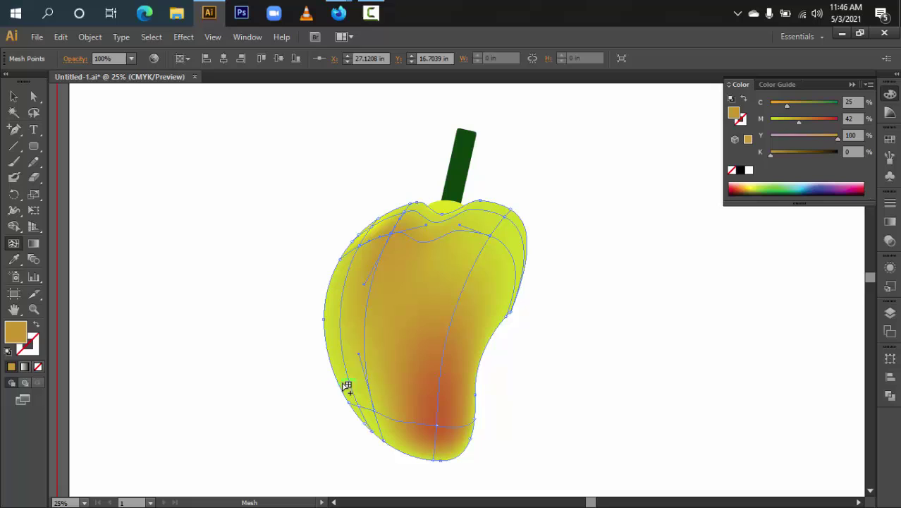
pyautogui.click(371, 357)
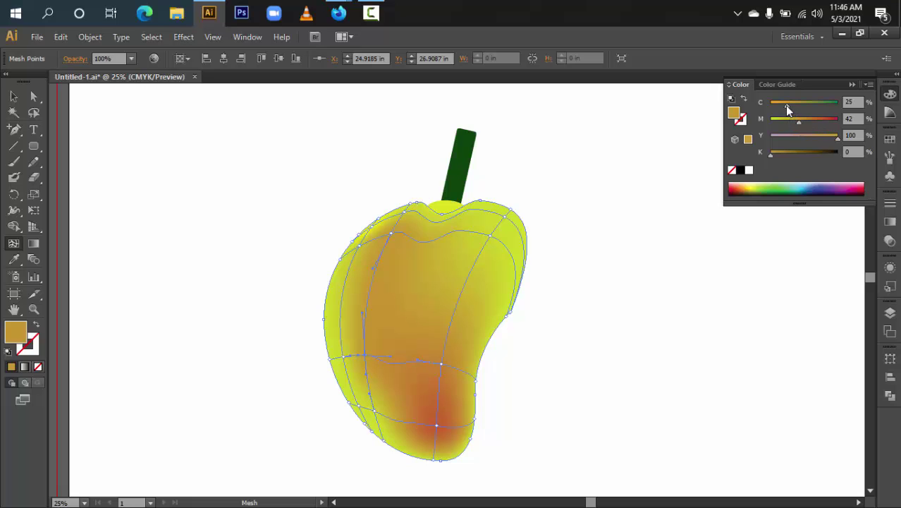
pyautogui.click(815, 106)
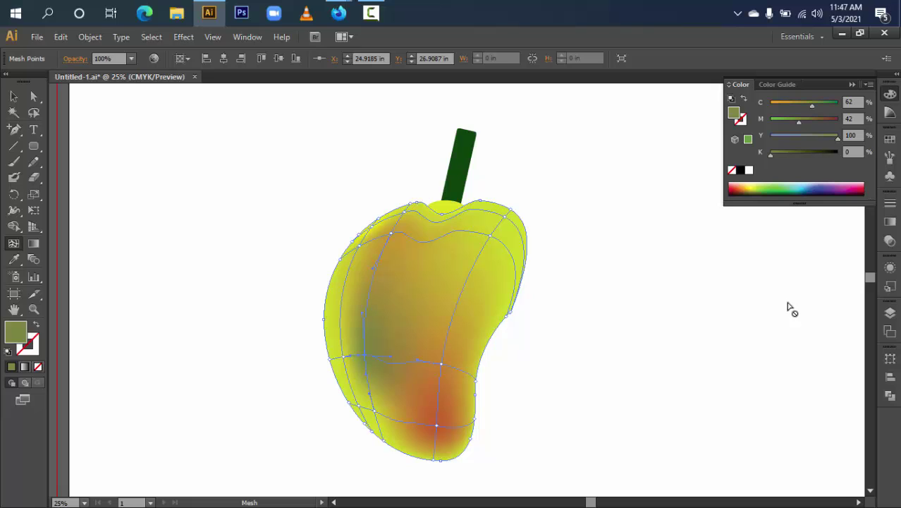
pyautogui.click(365, 356)
pyautogui.moveTo(811, 108); pyautogui.dragTo(833, 122)
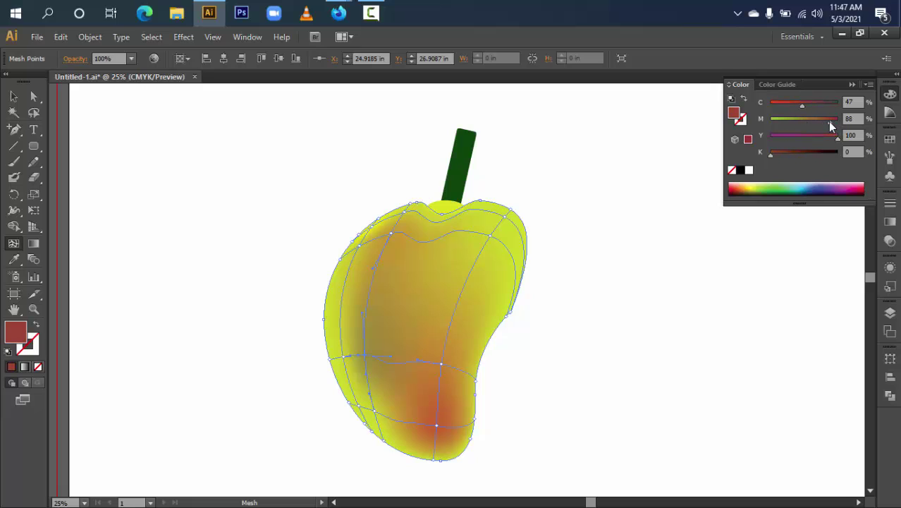
pyautogui.moveTo(828, 122); pyautogui.dragTo(819, 119)
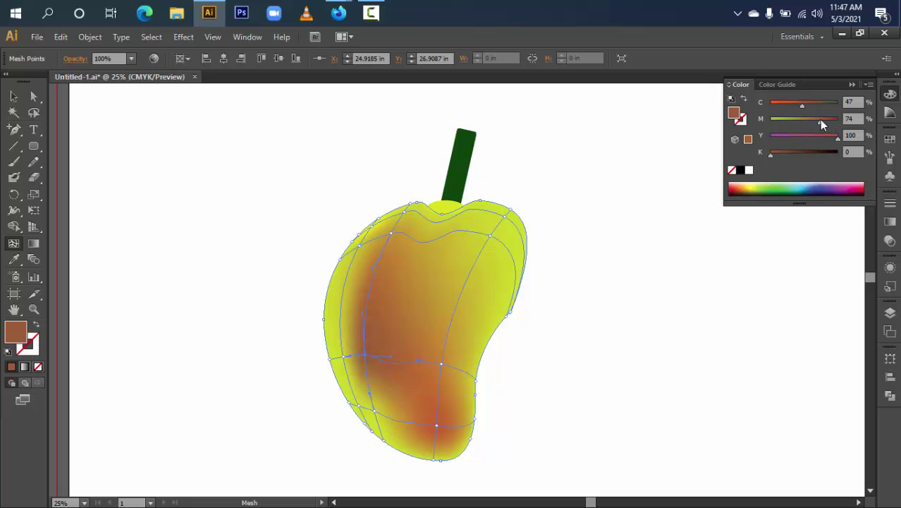
# Step: Set the magenta of the mesh point near the mango's bottom tip to 71%
pyautogui.click(377, 414)
pyautogui.moveTo(825, 124); pyautogui.dragTo(826, 124)
pyautogui.click(816, 122)
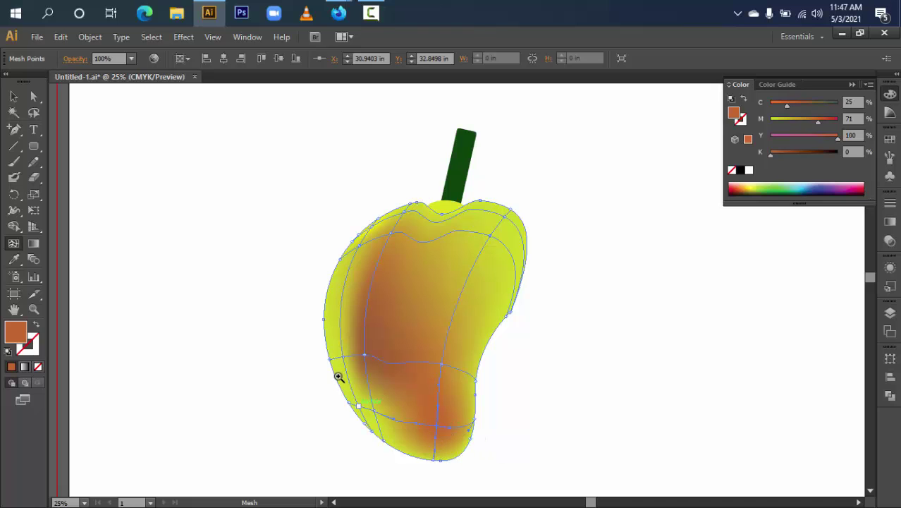
# Step: Select the mesh point at the mango's lower left and set its magenta to 57%
pyautogui.moveTo(338, 378); pyautogui.dragTo(417, 448)
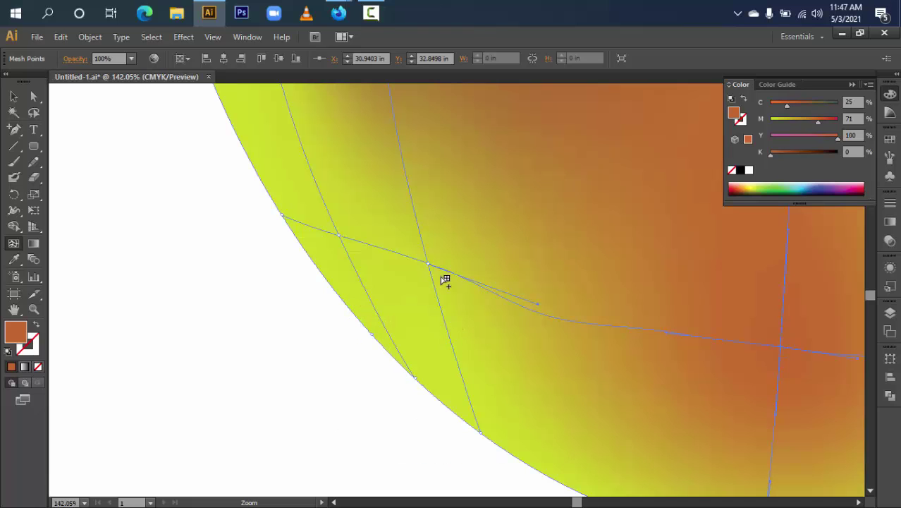
pyautogui.click(431, 266)
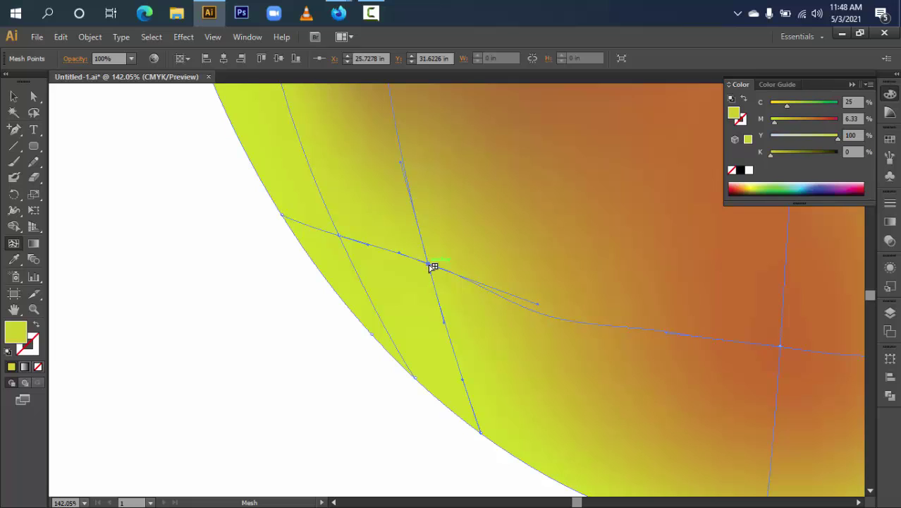
pyautogui.hotkey('ctrl', 'alt', 'space')
pyautogui.click(506, 341)
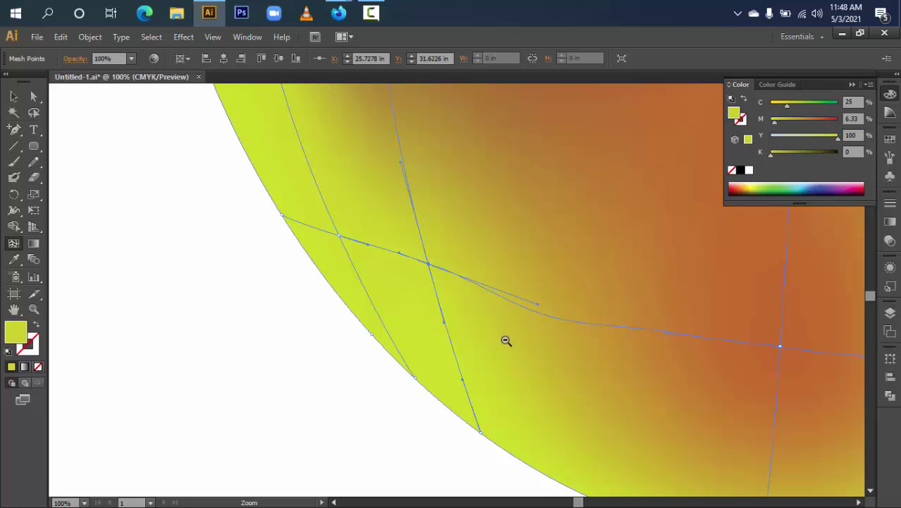
pyautogui.click(506, 340)
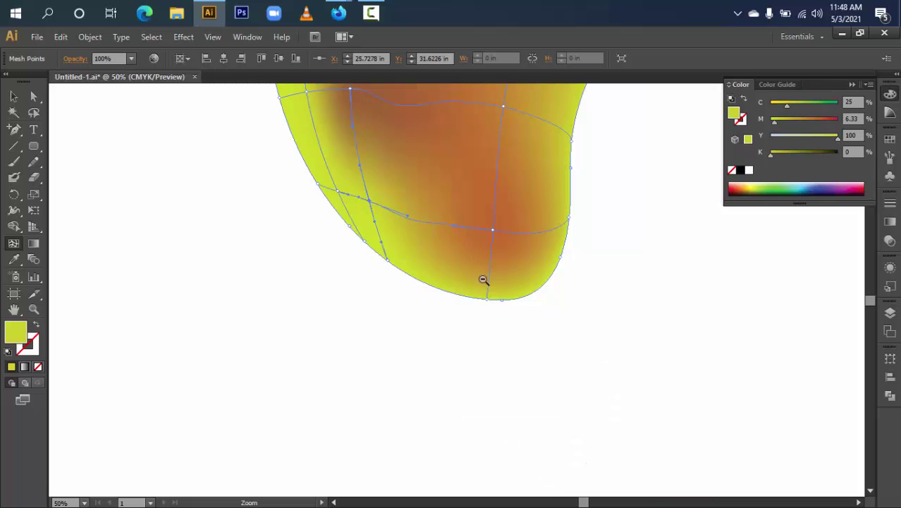
pyautogui.click(495, 344)
pyautogui.moveTo(477, 282); pyautogui.dragTo(479, 379)
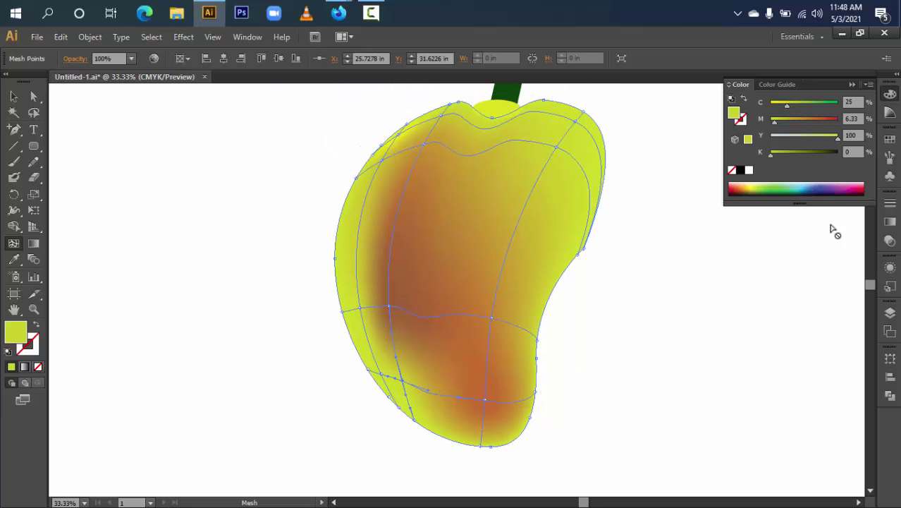
pyautogui.moveTo(774, 124); pyautogui.dragTo(808, 124)
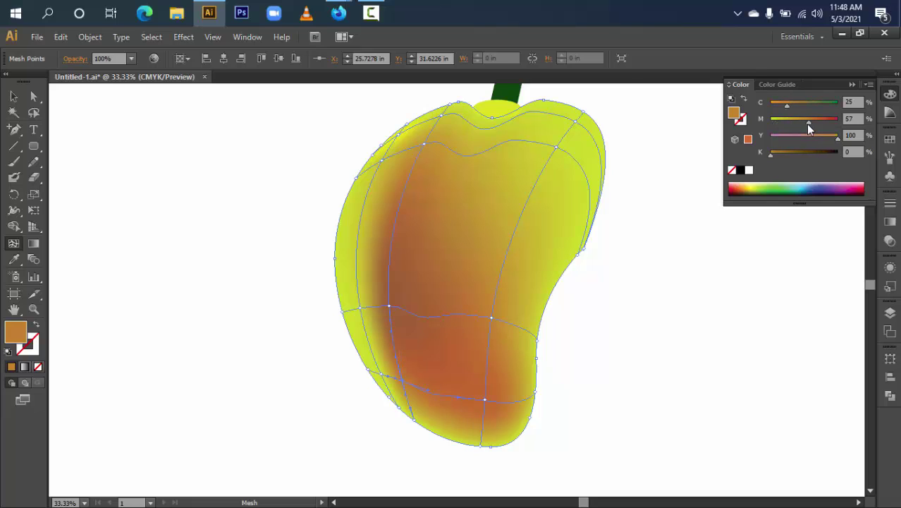
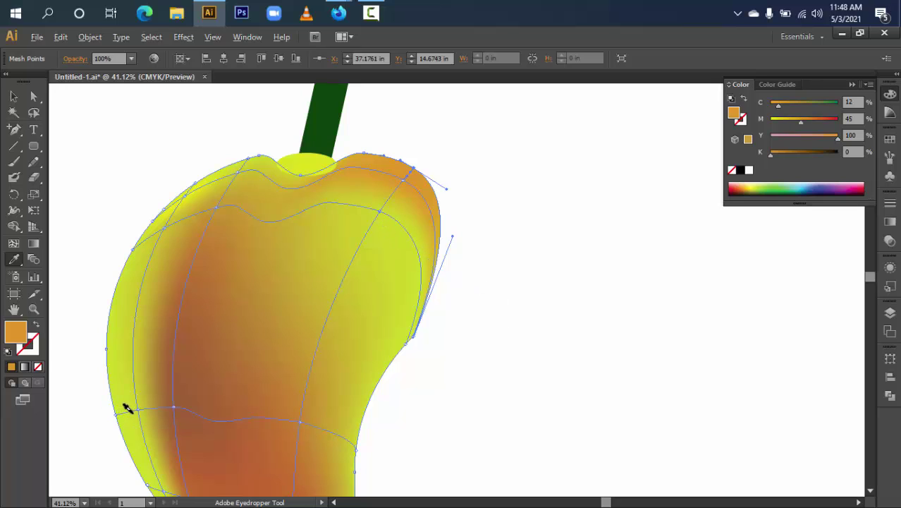
# Step: Sample the yellow-green of the upper-right mesh point with the Eyedropper and apply it to the two lower points on the same mesh line
pyautogui.press('alt')
pyautogui.click(389, 251)
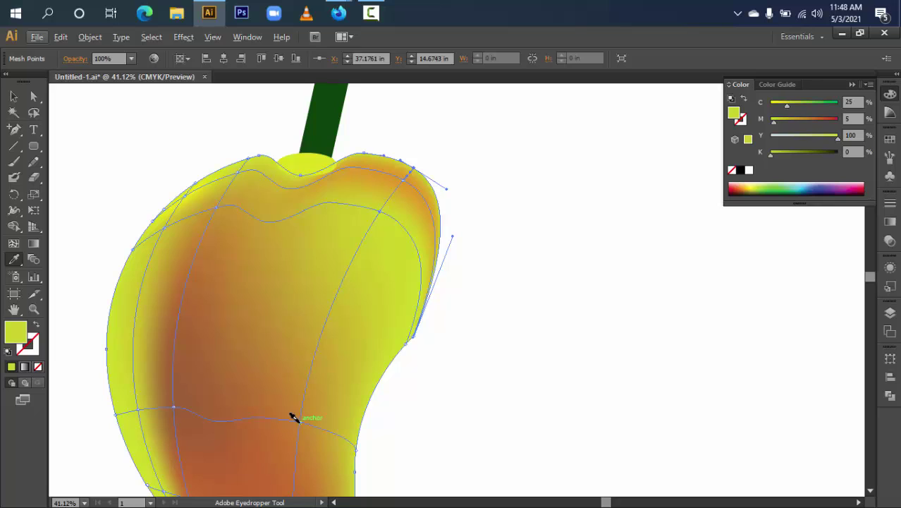
pyautogui.click(293, 417)
pyautogui.keyDown('ctrl'); pyautogui.keyDown('alt'); pyautogui.click(330, 417); pyautogui.keyUp('alt'); pyautogui.keyUp('ctrl')
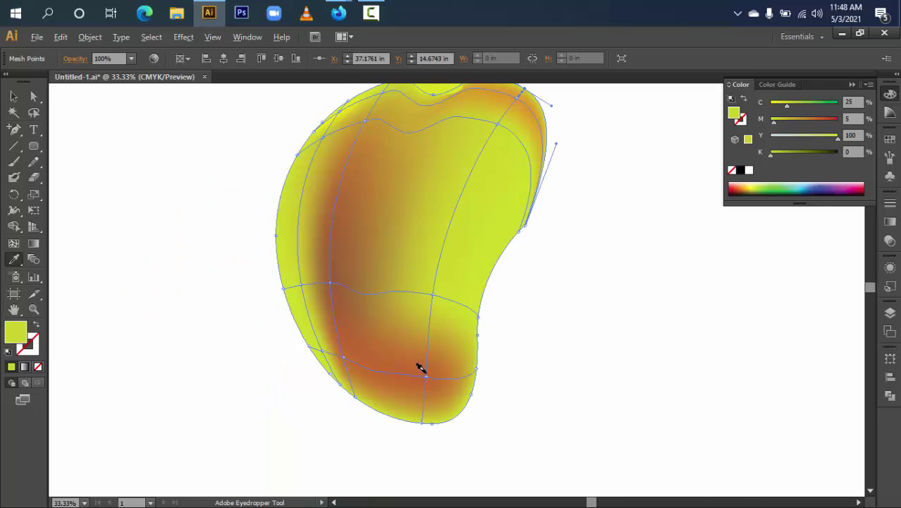
pyautogui.click(418, 371)
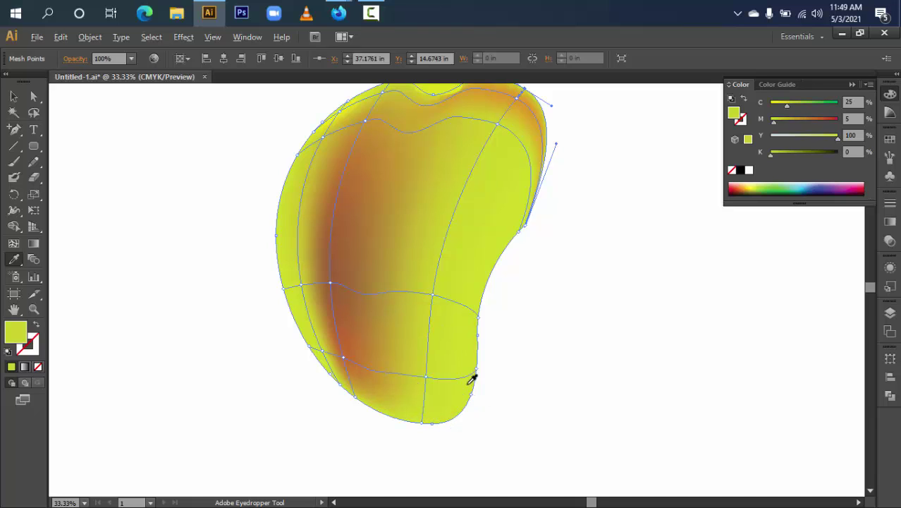
# Step: Sample the brown of the inner left mesh point and apply it to the mesh points along the mango's concave right edge and bottom edge
pyautogui.moveTo(393, 302); pyautogui.dragTo(357, 337)
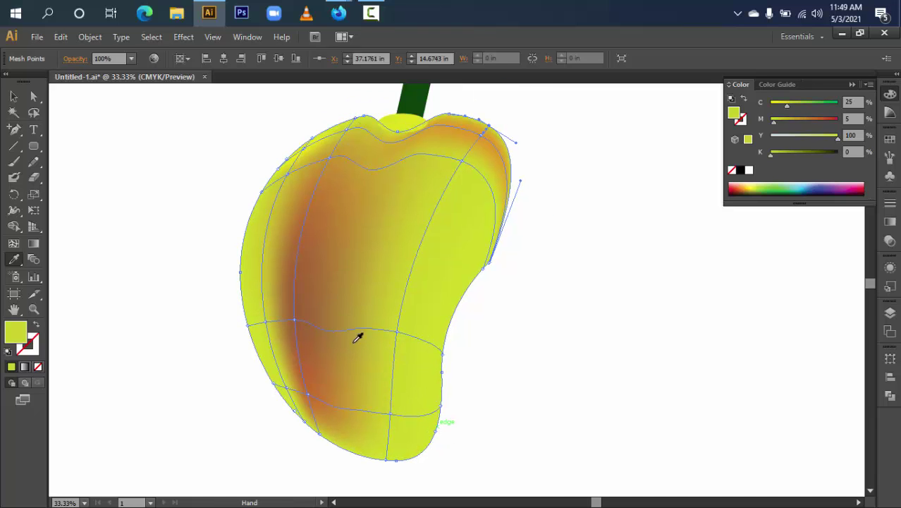
pyautogui.click(302, 314)
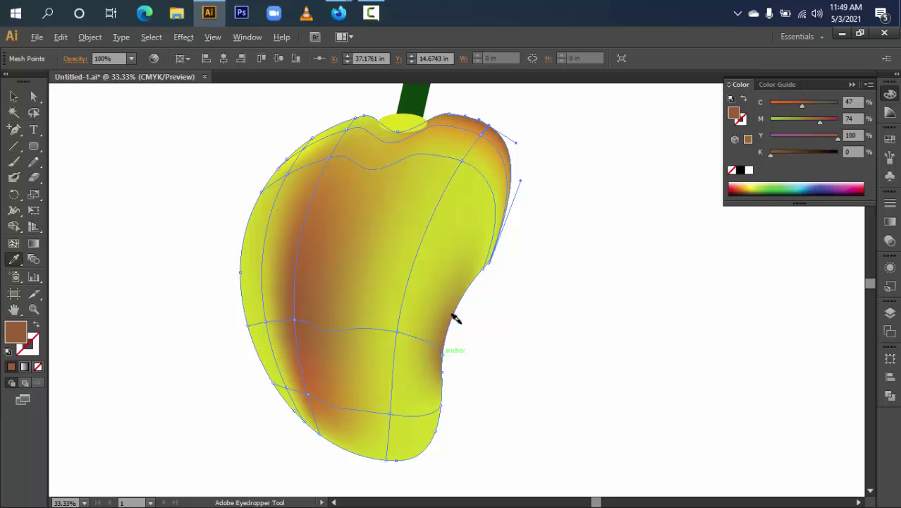
pyautogui.click(433, 403)
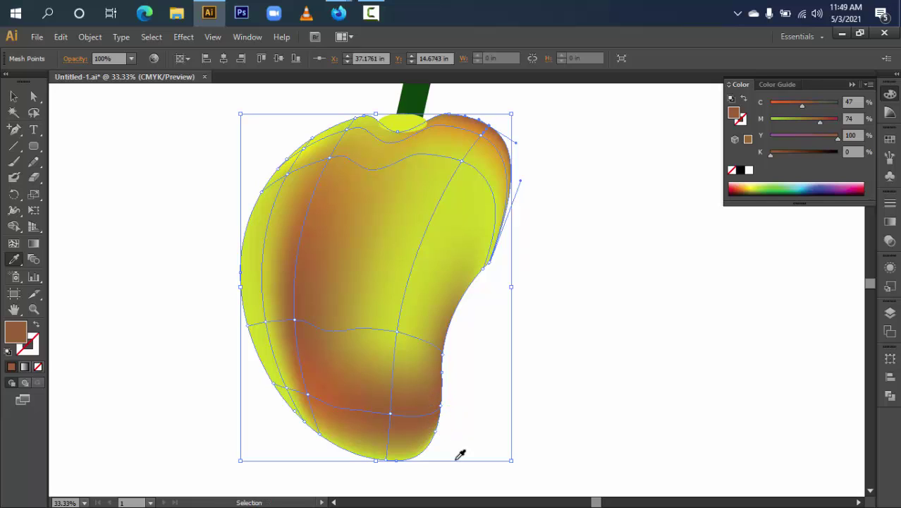
pyautogui.hotkey('ctrl', 'z')
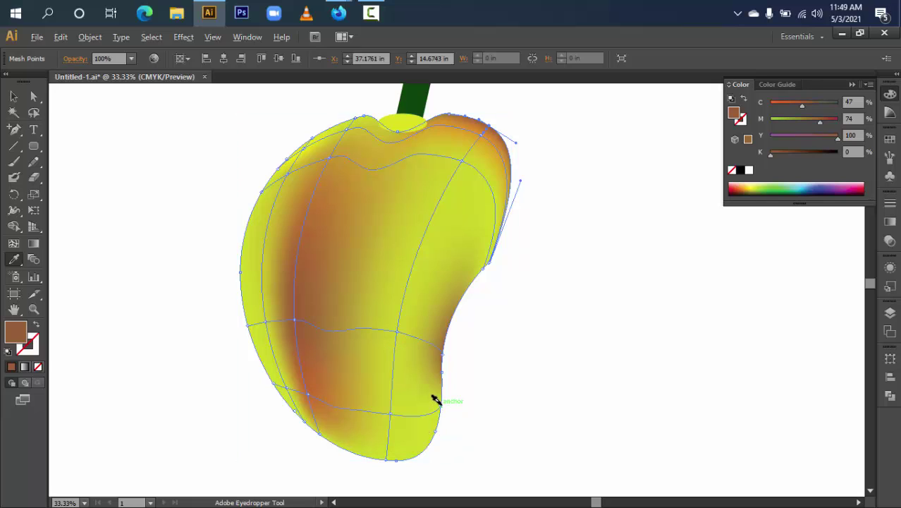
pyautogui.click(377, 455)
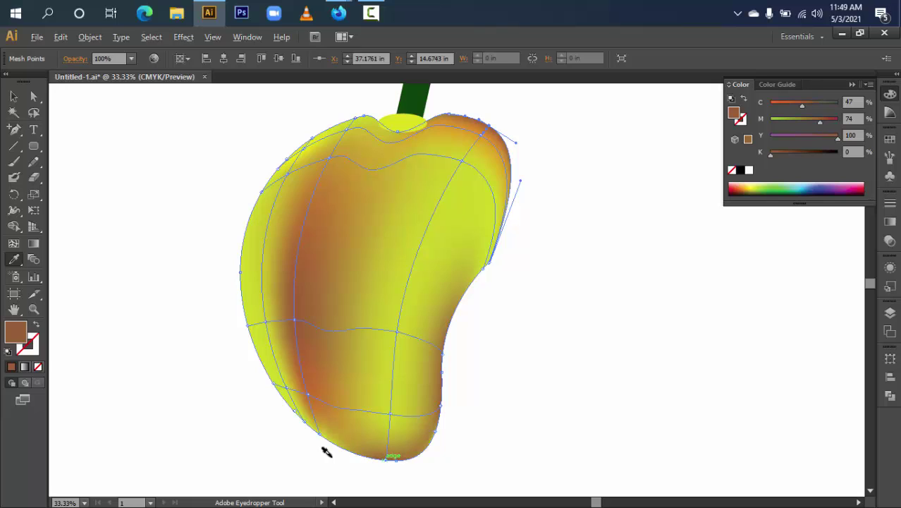
pyautogui.click(313, 428)
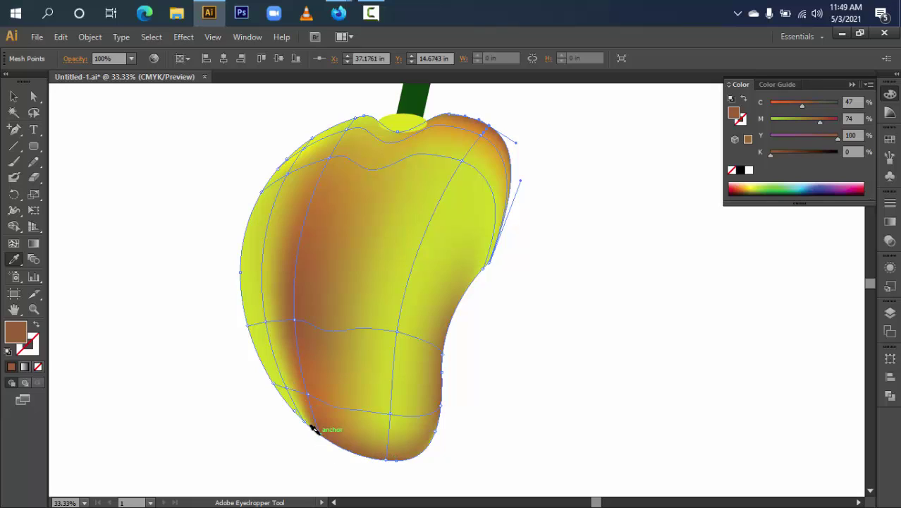
# Step: Deselect the mango and examine its gradient mesh shading both on the whole artboard and up close
pyautogui.keyDown('ctrl'); pyautogui.keyDown('alt'); pyautogui.click(395, 350); pyautogui.keyUp('alt'); pyautogui.keyUp('ctrl')
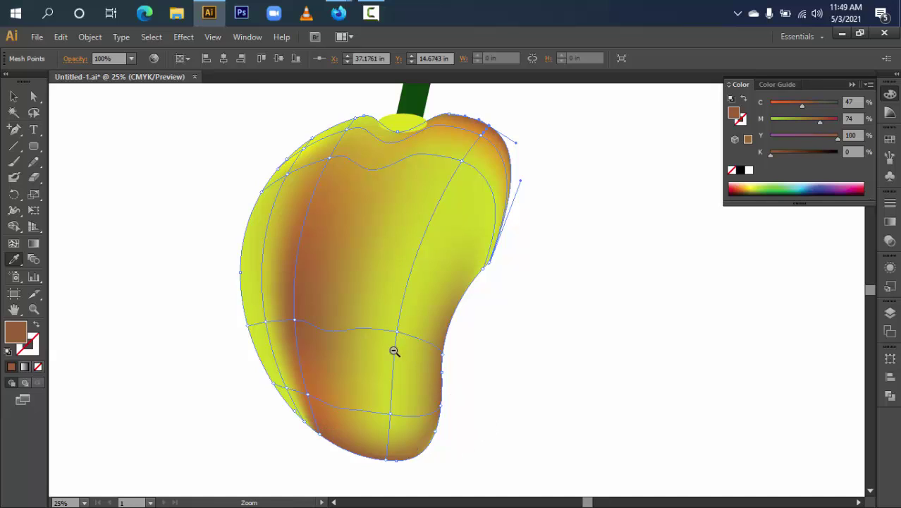
pyautogui.keyDown('ctrl'); pyautogui.keyDown('alt'); pyautogui.click(394, 350); pyautogui.keyUp('alt'); pyautogui.keyUp('ctrl')
pyautogui.keyDown('ctrl'); pyautogui.keyDown('alt'); pyautogui.click(517, 310); pyautogui.keyUp('alt'); pyautogui.keyUp('ctrl')
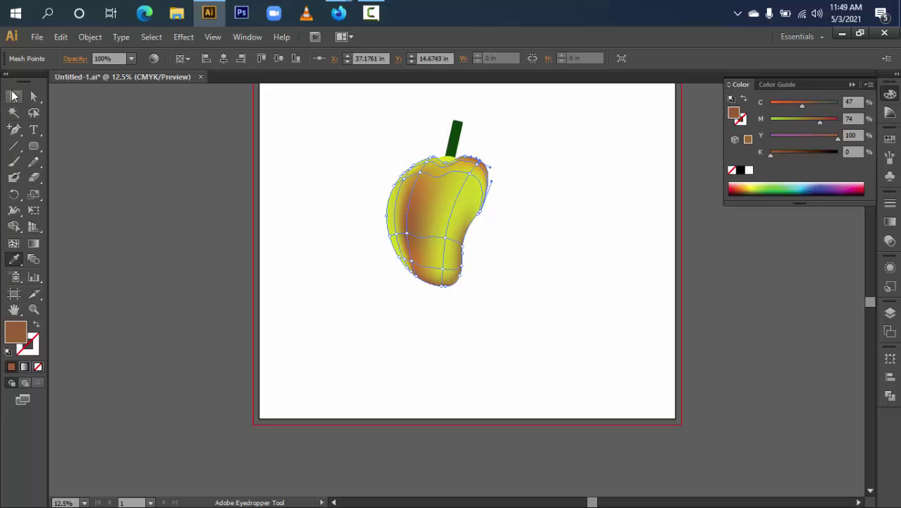
pyautogui.click(14, 96)
pyautogui.click(511, 359)
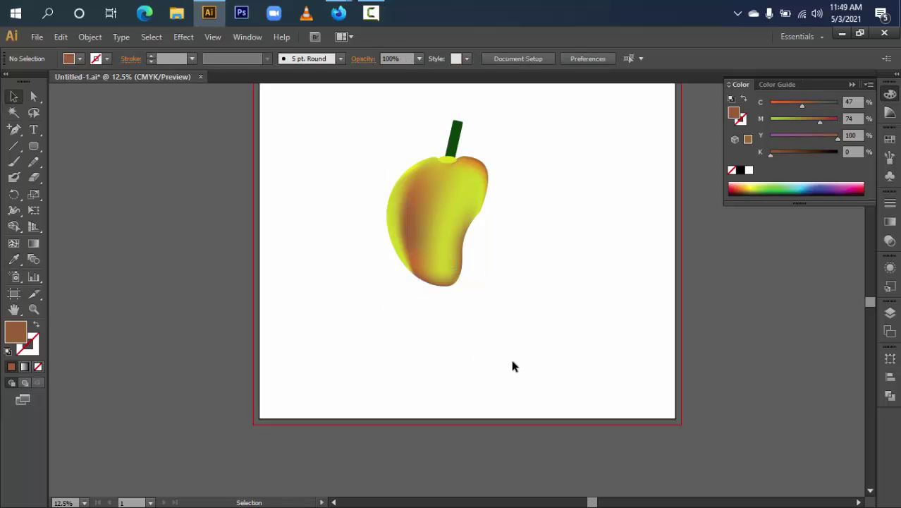
pyautogui.hotkey('ctrl', 'space')
pyautogui.moveTo(355, 138); pyautogui.dragTo(586, 334)
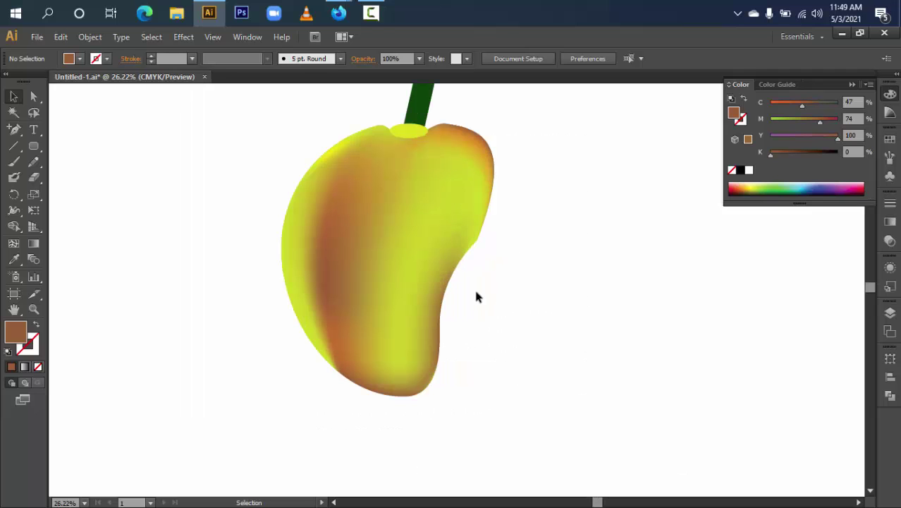
pyautogui.moveTo(394, 230); pyautogui.dragTo(388, 282)
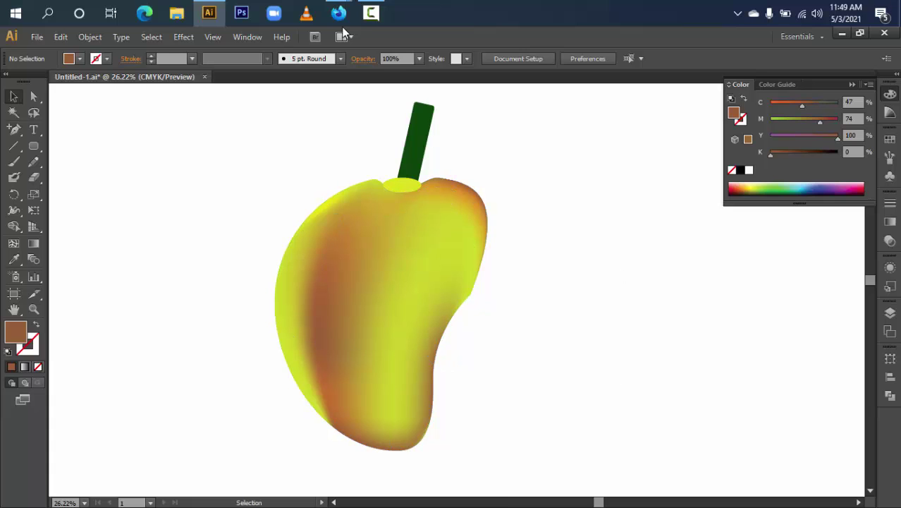
# Step: Switch to Firefox and search Google in a new tab for "mango pic"
pyautogui.click(339, 12)
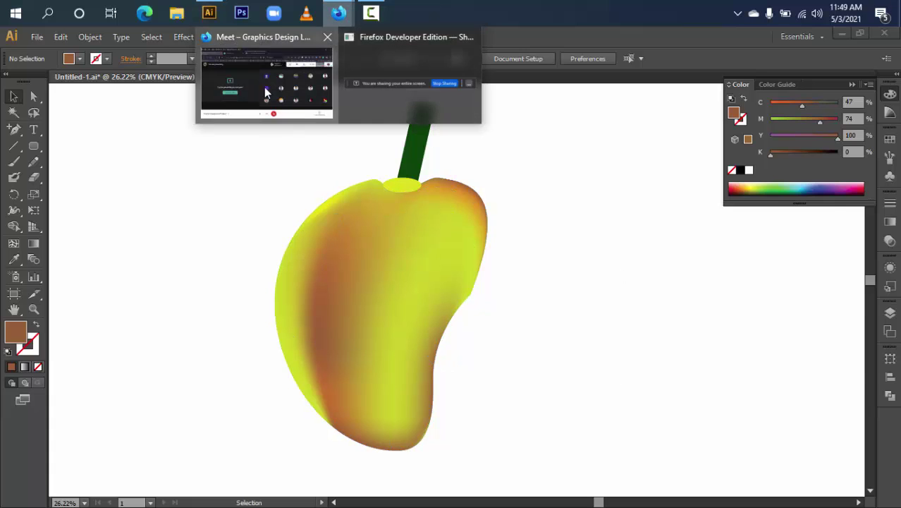
pyautogui.click(266, 93)
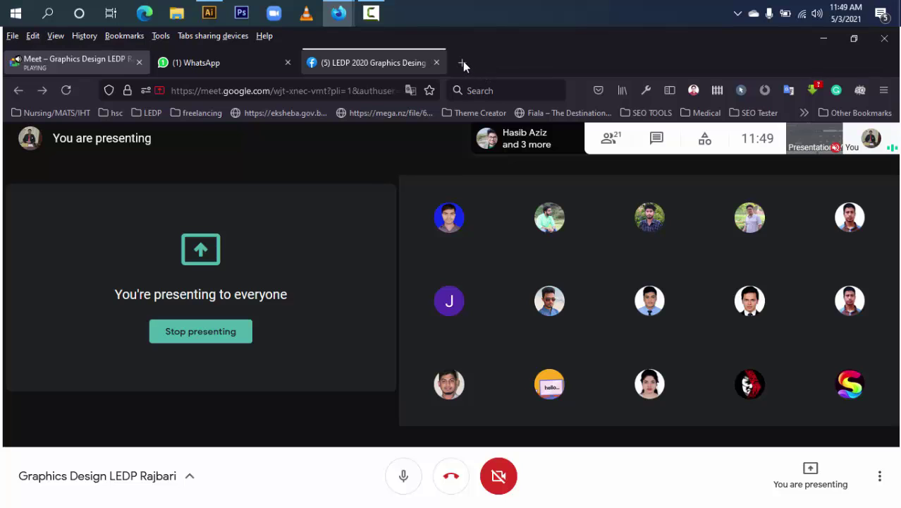
pyautogui.click(463, 62)
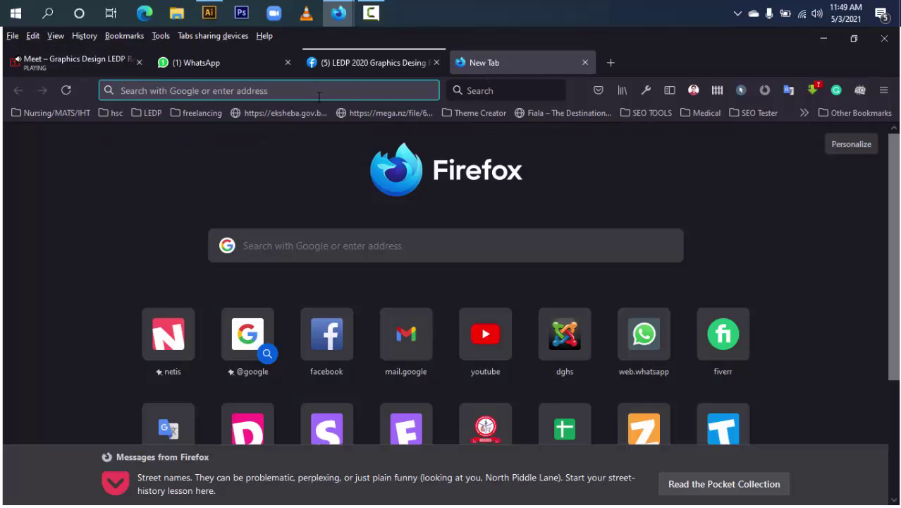
pyautogui.click(319, 92)
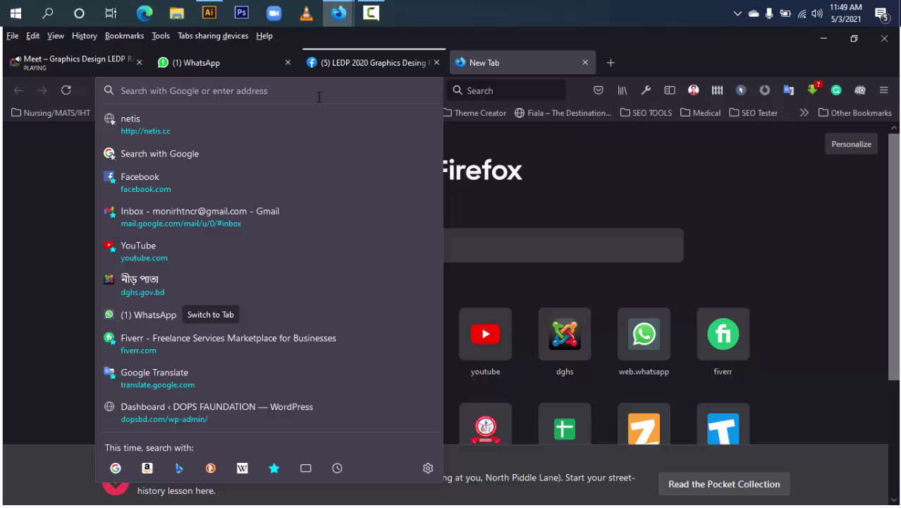
pyautogui.write('mengo')
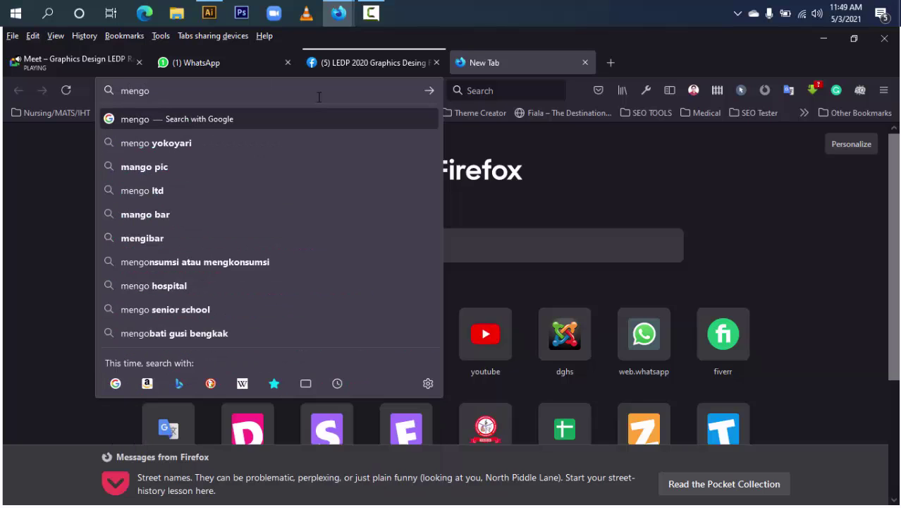
pyautogui.press('Down')
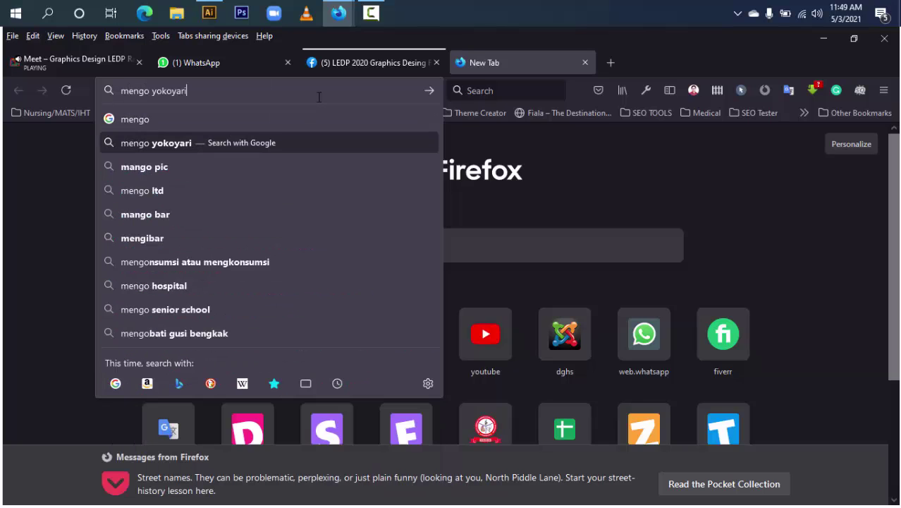
pyautogui.press('Down')
pyautogui.press('Return')
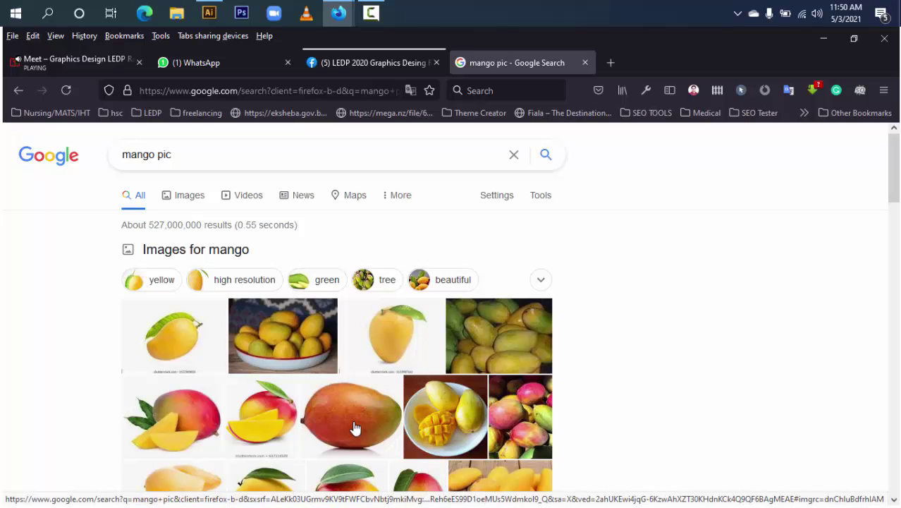
# Step: Open the freepngimg.com photo of a yellow mango with a leaf from the image results and copy the image
pyautogui.scroll(-3, 355, 428)
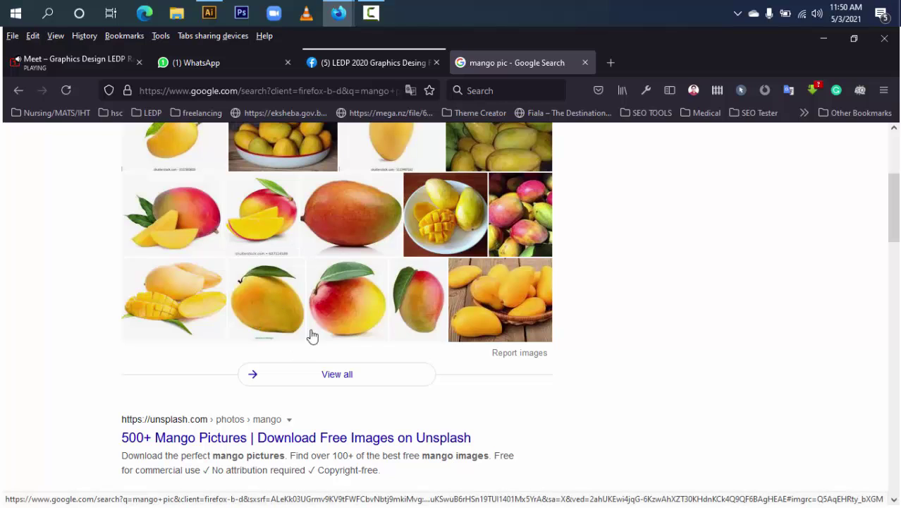
pyautogui.click(267, 312)
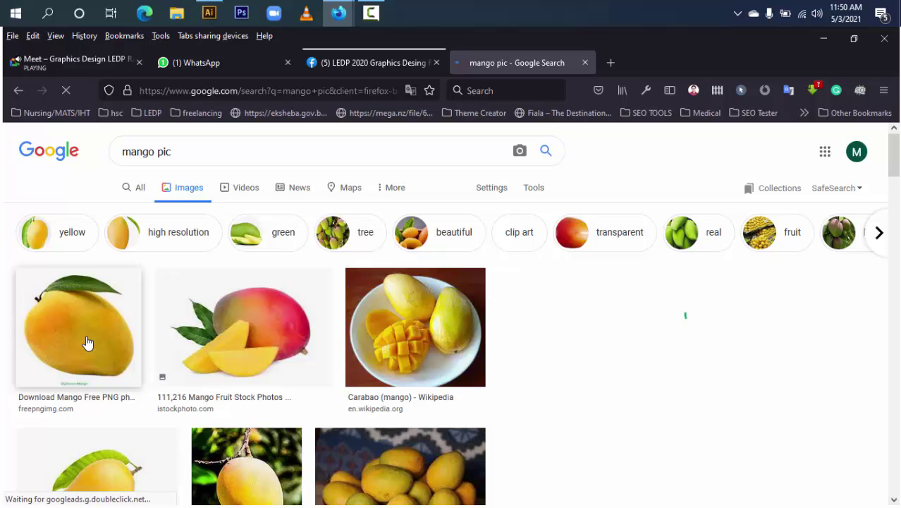
pyautogui.click(87, 344)
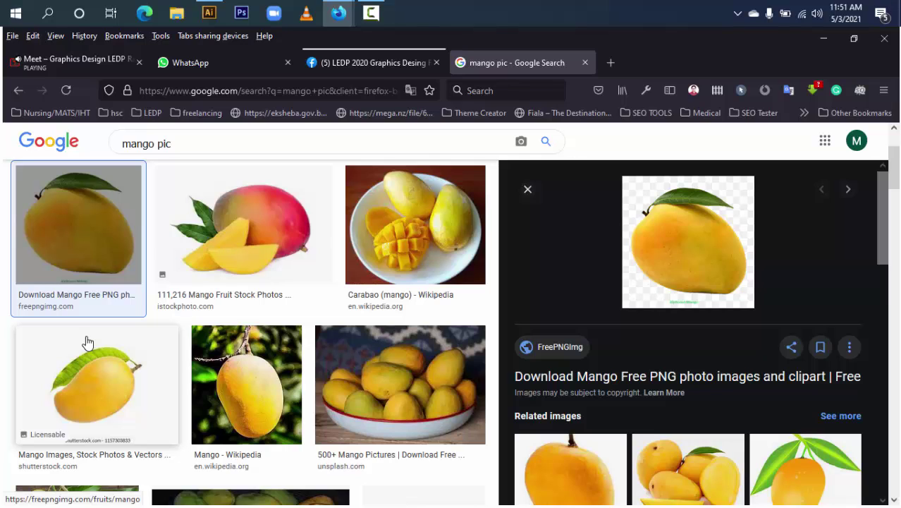
pyautogui.rightClick(703, 242)
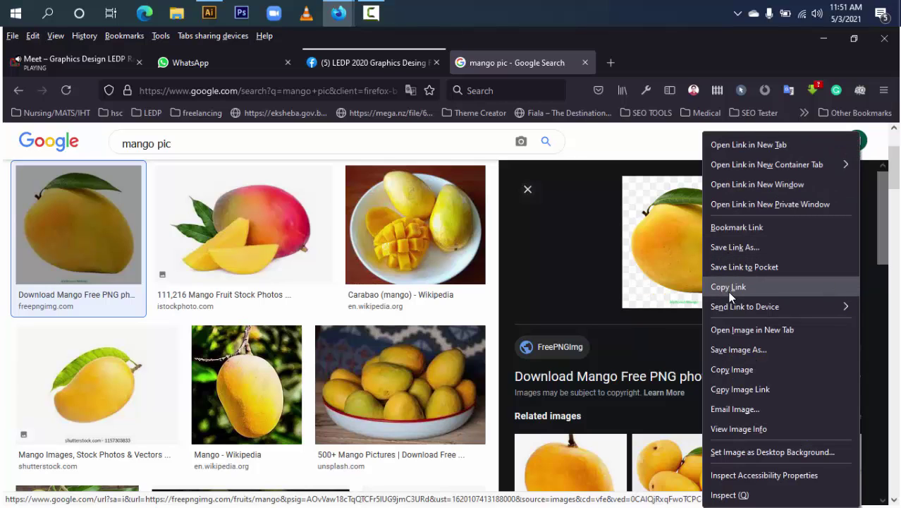
pyautogui.click(738, 372)
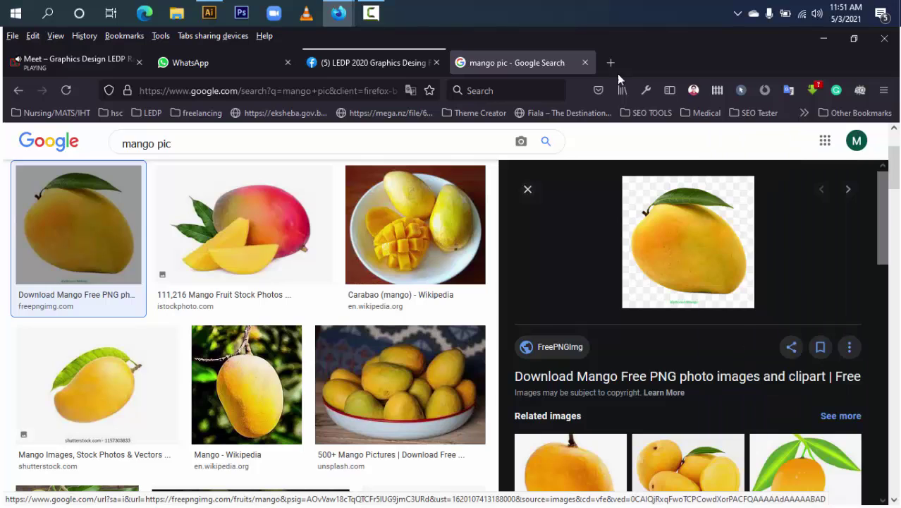
# Step: Switch to Illustrator, paste the mango photo, and enlarge it beside the illustration to about the drawn mango's height
pyautogui.click(209, 12)
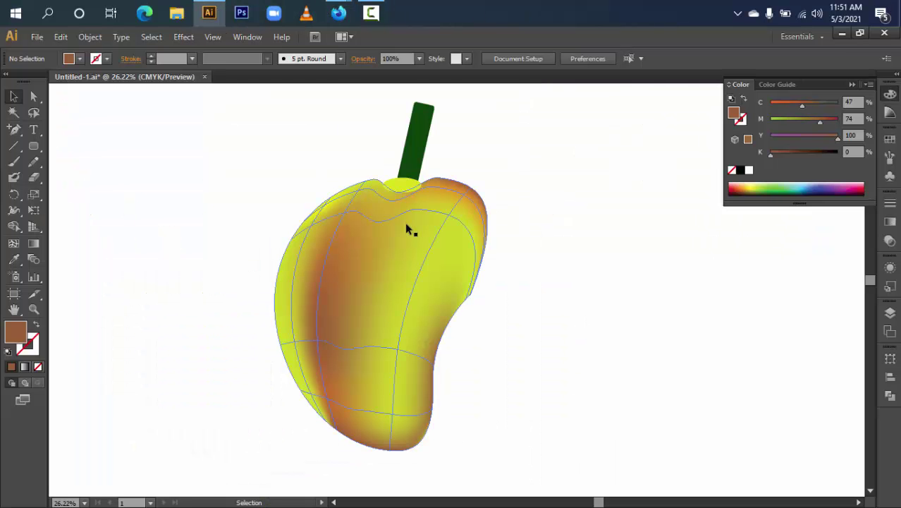
pyautogui.hotkey('ctrl', 'v')
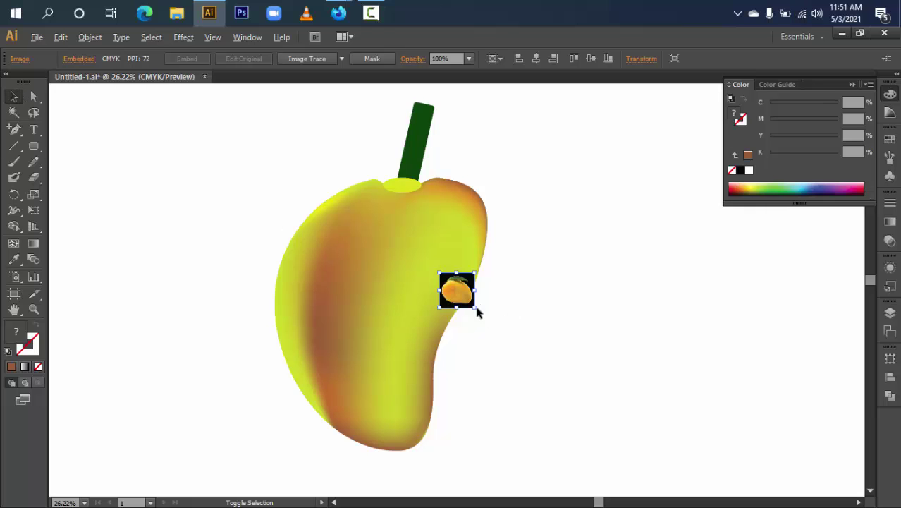
pyautogui.moveTo(475, 307); pyautogui.dragTo(718, 328)
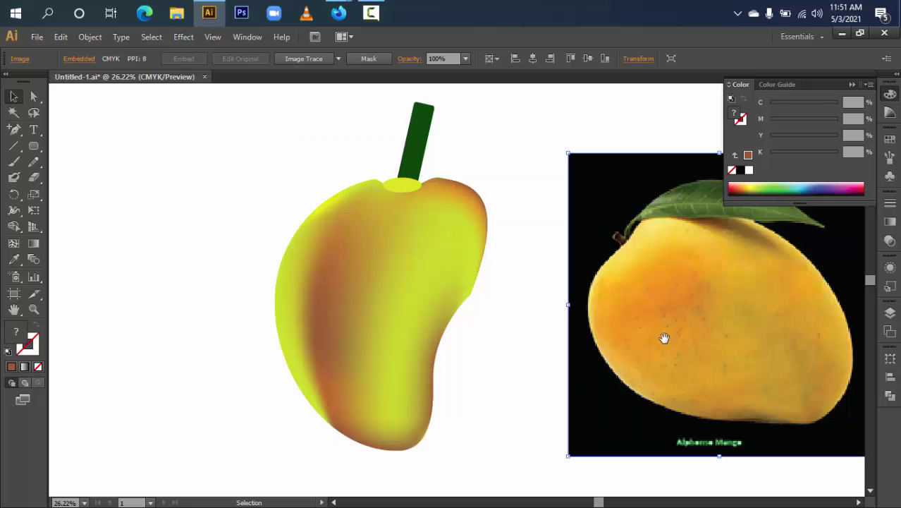
pyautogui.moveTo(603, 335); pyautogui.dragTo(576, 335)
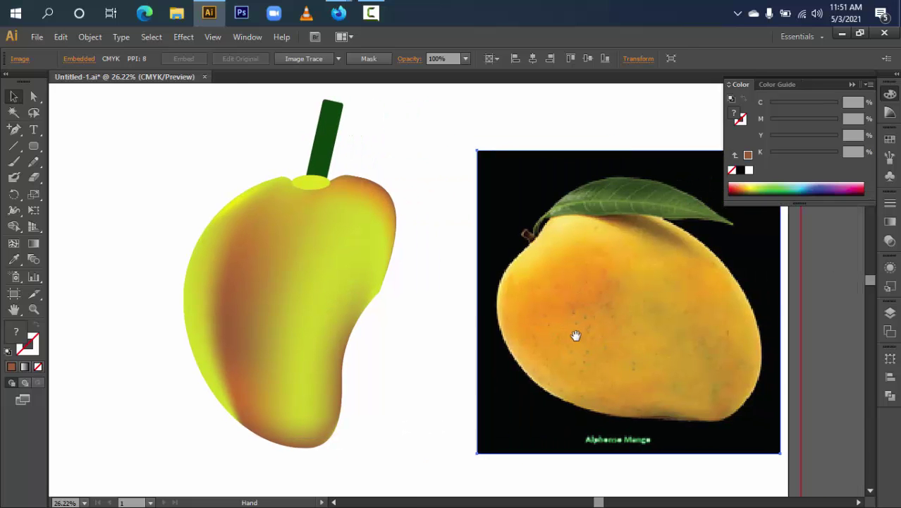
pyautogui.click(13, 225)
pyautogui.click(294, 278)
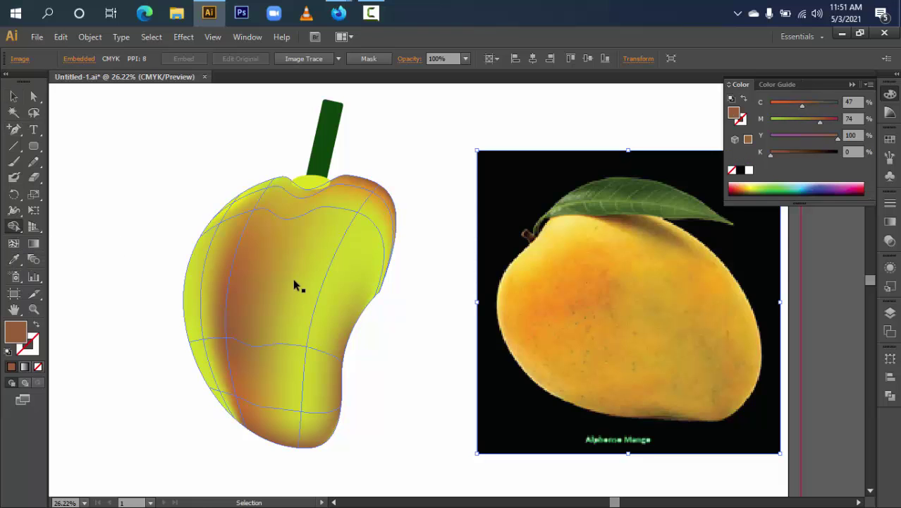
pyautogui.click(13, 96)
pyautogui.click(167, 162)
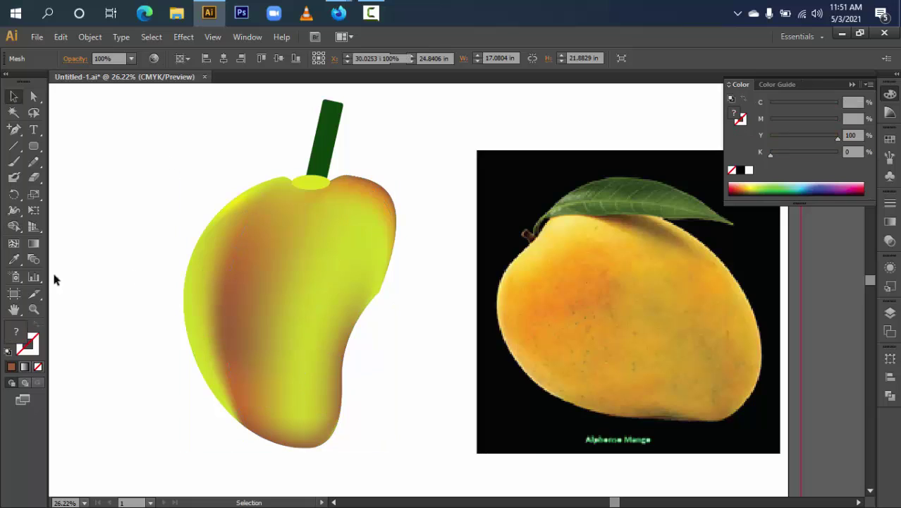
pyautogui.click(14, 243)
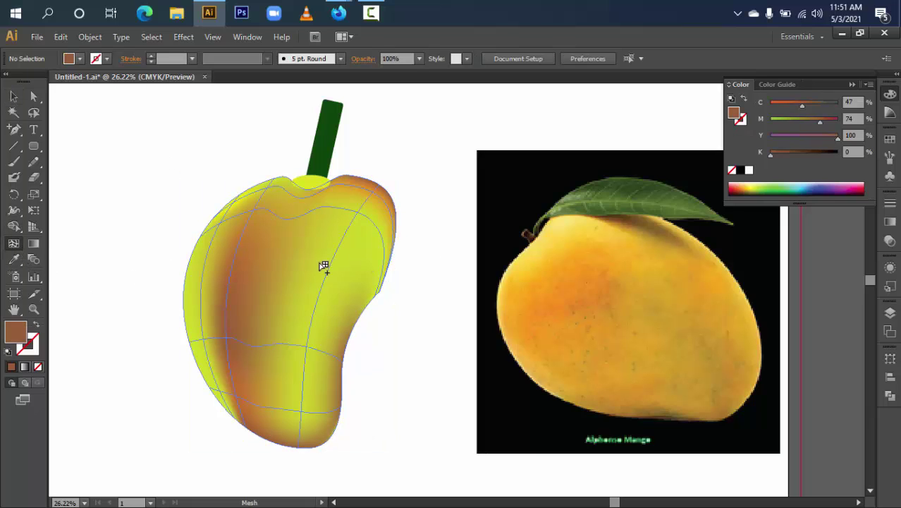
pyautogui.press('v')
pyautogui.click(281, 271)
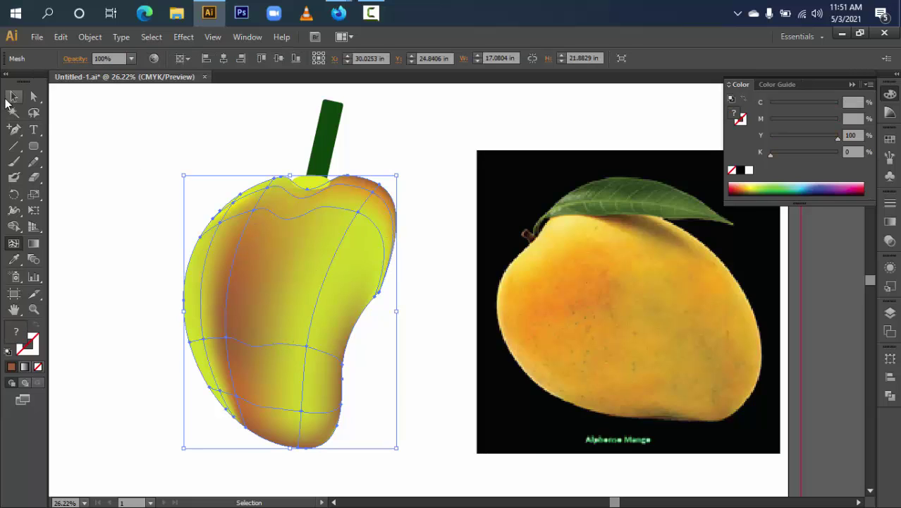
pyautogui.press('u')
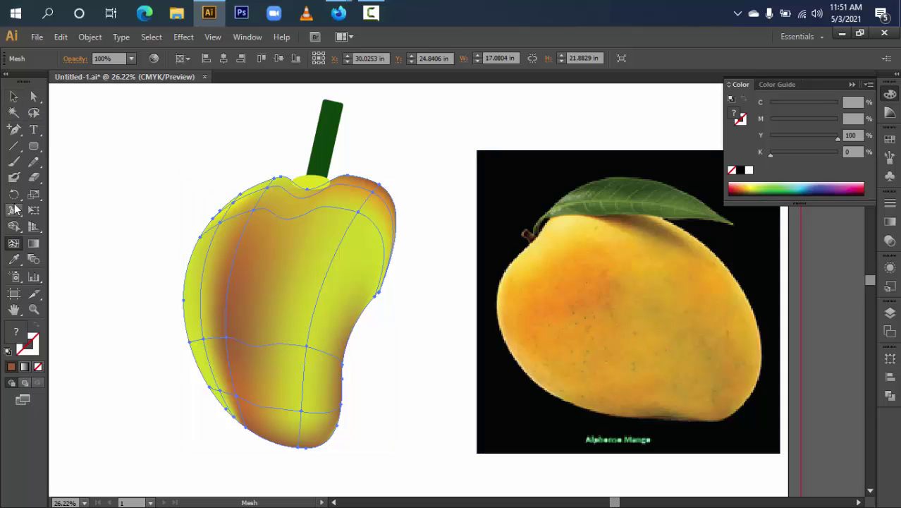
# Step: Rotate the reference photo clockwise so its mango stands upright with the stem end up, like the illustration
pyautogui.click(13, 259)
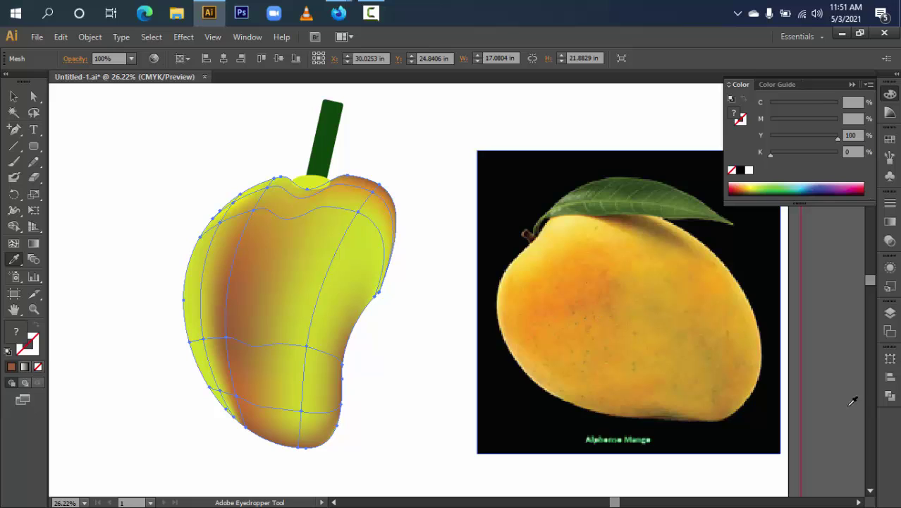
pyautogui.press('ctrl')
pyautogui.keyDown('ctrl'); pyautogui.click(709, 348); pyautogui.keyUp('ctrl')
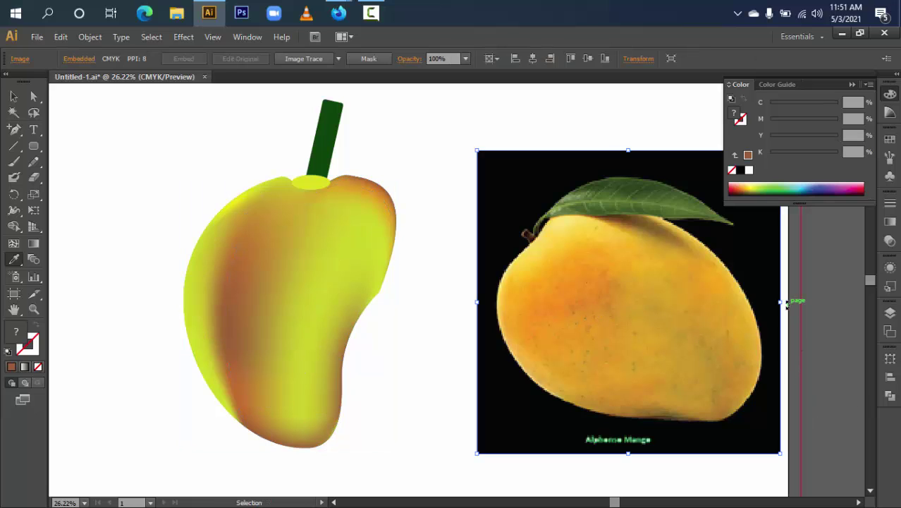
pyautogui.moveTo(787, 303); pyautogui.dragTo(677, 431)
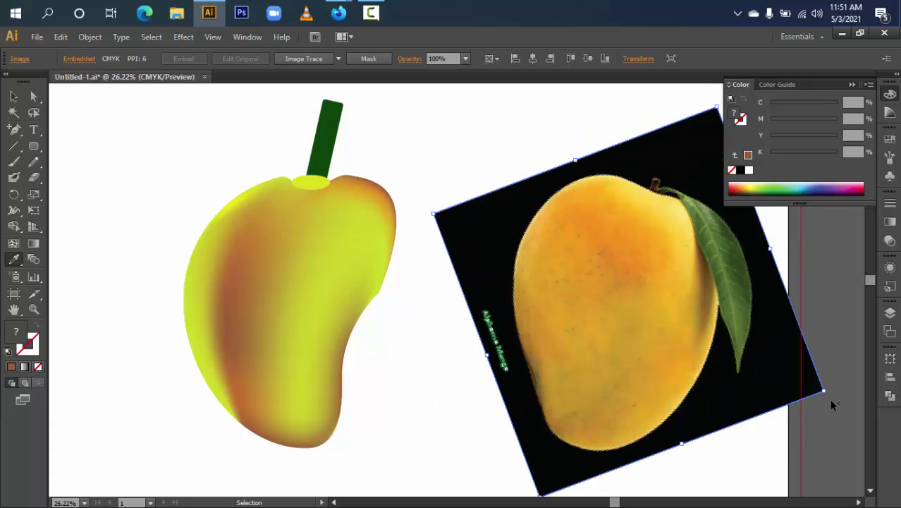
pyautogui.moveTo(831, 390); pyautogui.dragTo(832, 385)
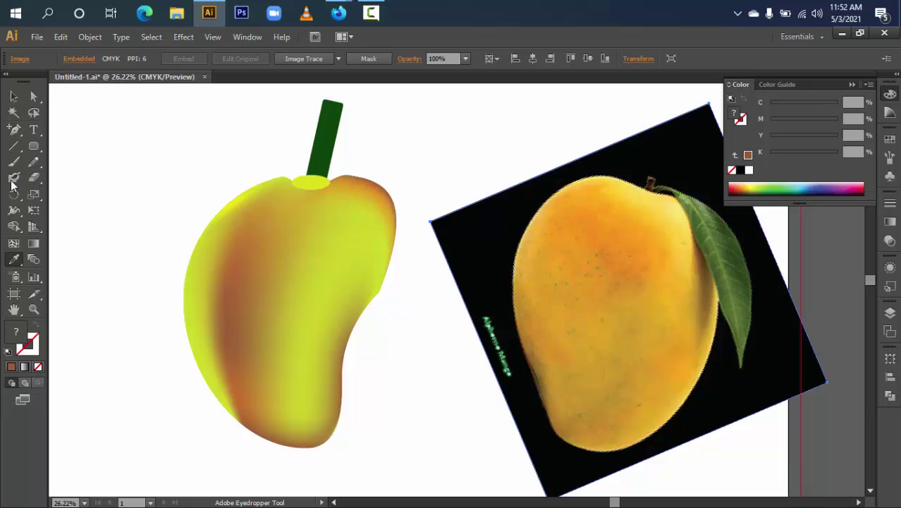
# Step: Using the Eyedropper, recolor the mango's concave edge with the photo's dark olive shadow and the inner left mesh line with its golden orange
pyautogui.click(544, 385)
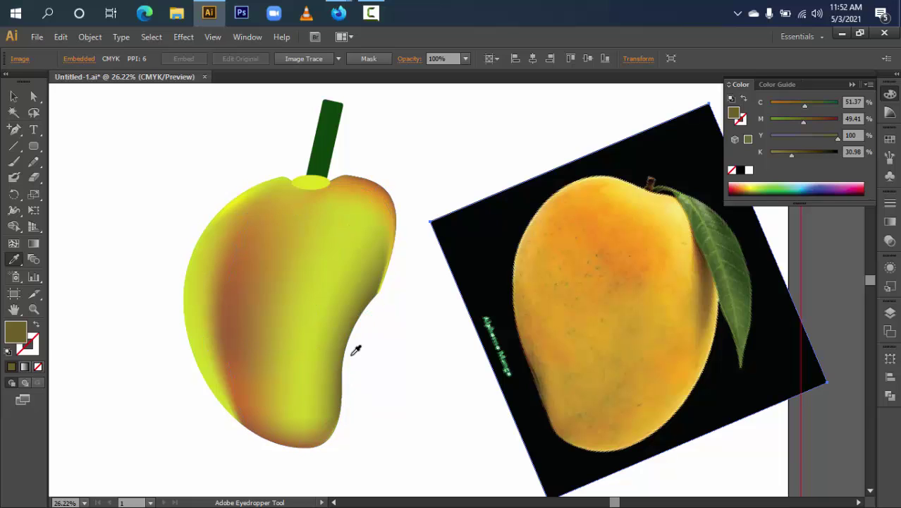
pyautogui.click(596, 341)
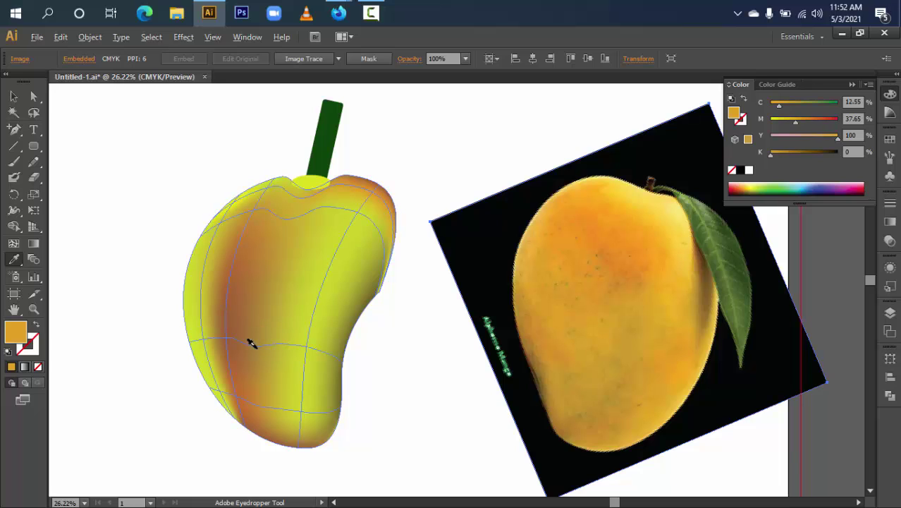
pyautogui.click(235, 420)
pyautogui.click(240, 421)
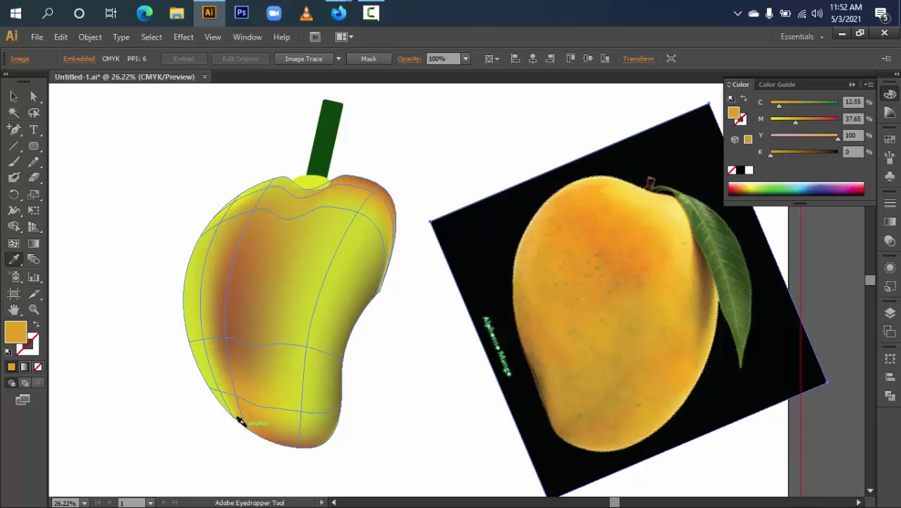
pyautogui.click(240, 225)
pyautogui.click(249, 198)
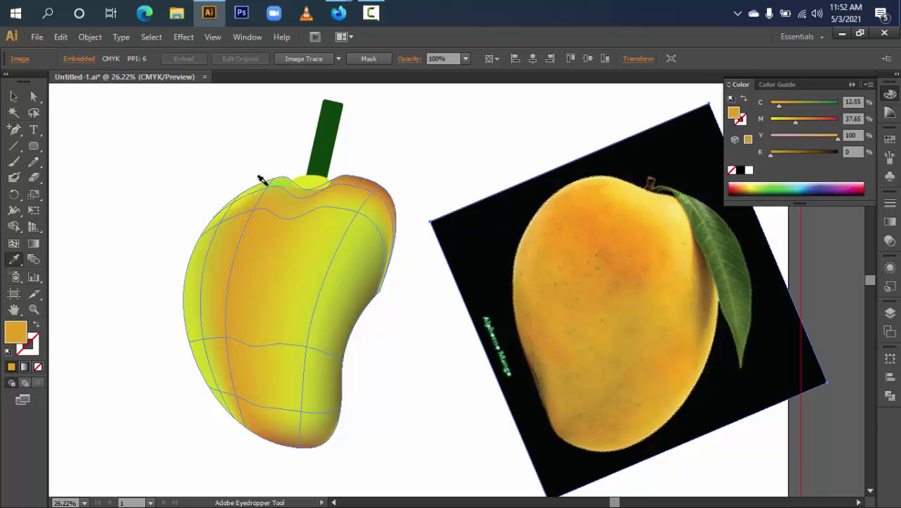
pyautogui.click(259, 177)
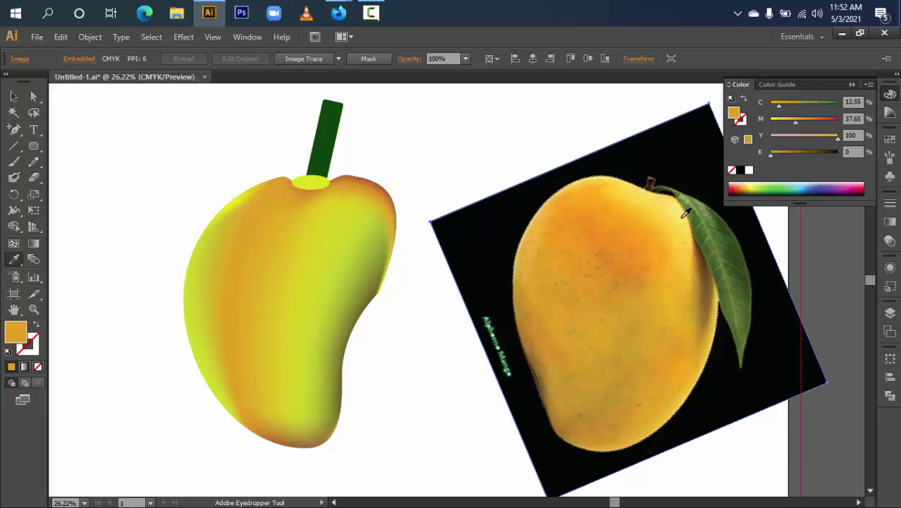
# Step: Apply the photo's deeper orange to the upper-right inner mesh point and its lighter golden yellow to the points along the mango's left edge
pyautogui.click(623, 259)
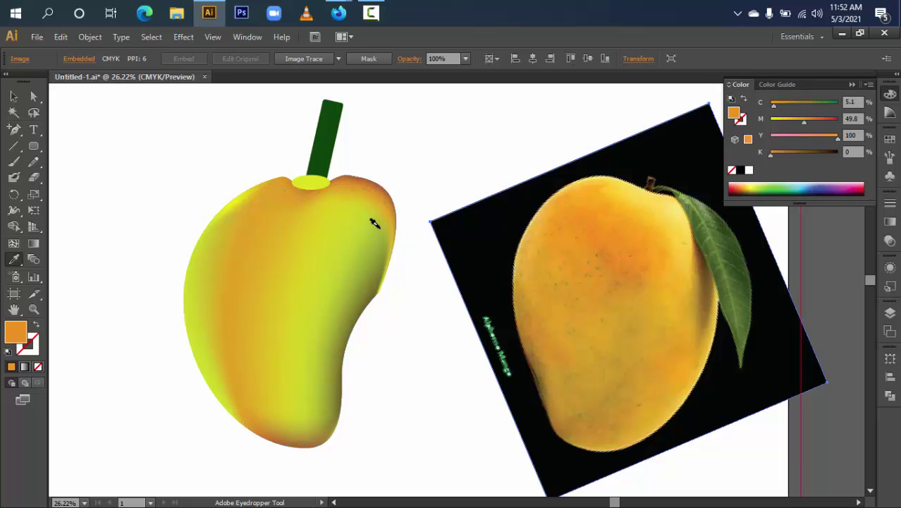
pyautogui.click(352, 208)
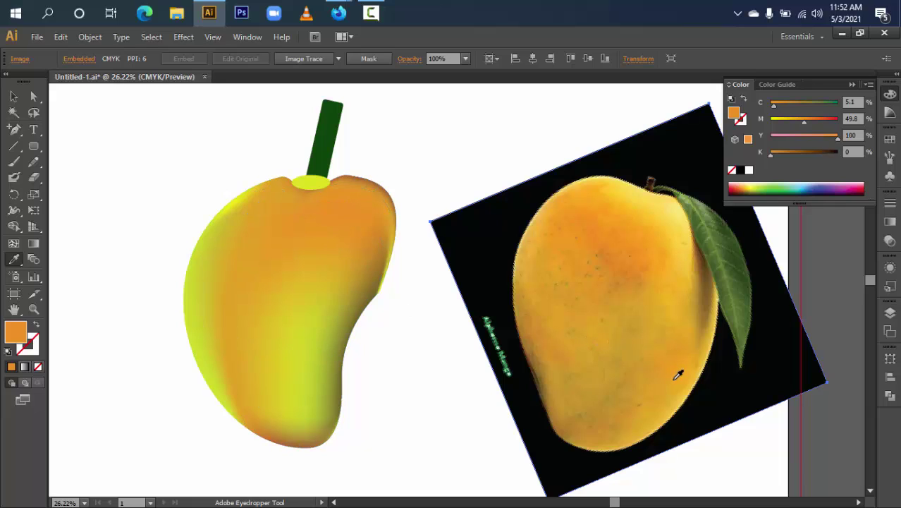
pyautogui.click(274, 314)
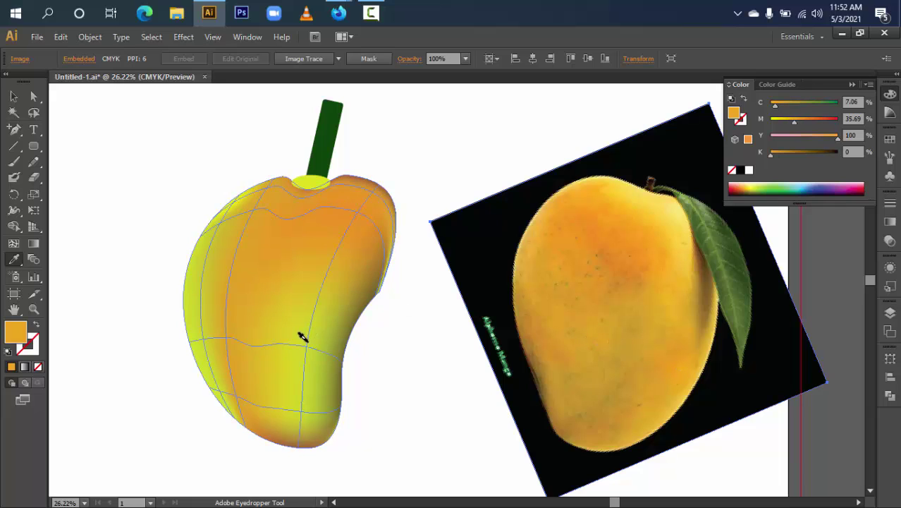
pyautogui.keyDown('alt'); pyautogui.click(193, 256); pyautogui.keyUp('alt')
pyautogui.keyDown('alt'); pyautogui.click(217, 204); pyautogui.keyUp('alt')
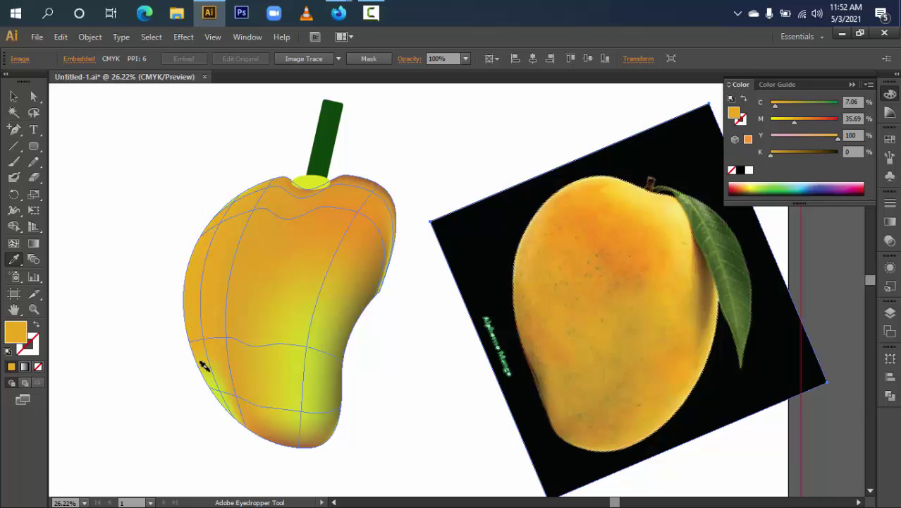
pyautogui.keyDown('alt'); pyautogui.click(213, 386); pyautogui.keyUp('alt')
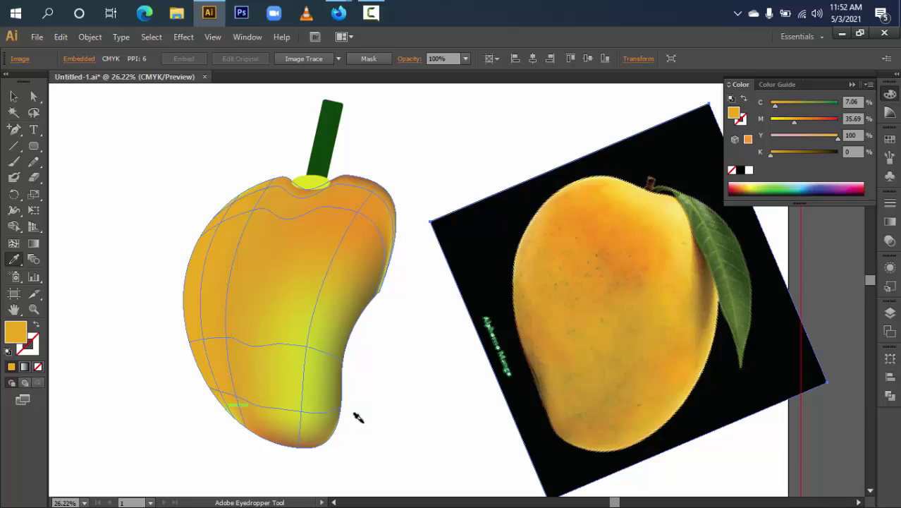
# Step: Recolor the ellipse at the stem's base with the pale yellow highlight sampled from the top of the photo's mango
pyautogui.hotkey('ctrl', 'h')
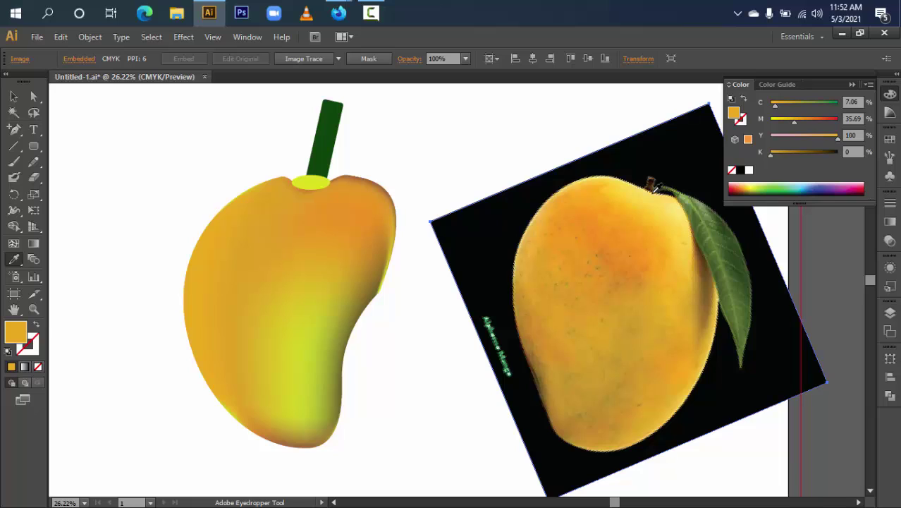
pyautogui.click(655, 182)
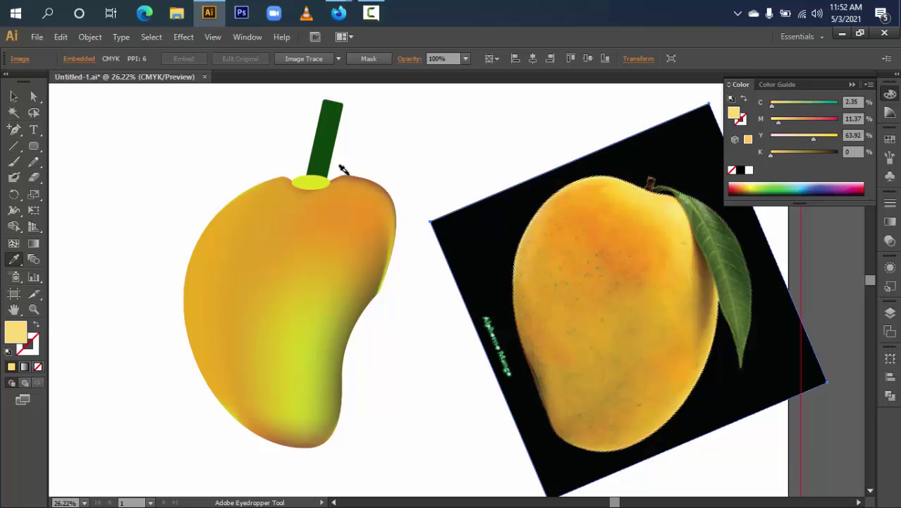
pyautogui.keyDown('alt'); pyautogui.click(306, 179); pyautogui.keyUp('alt')
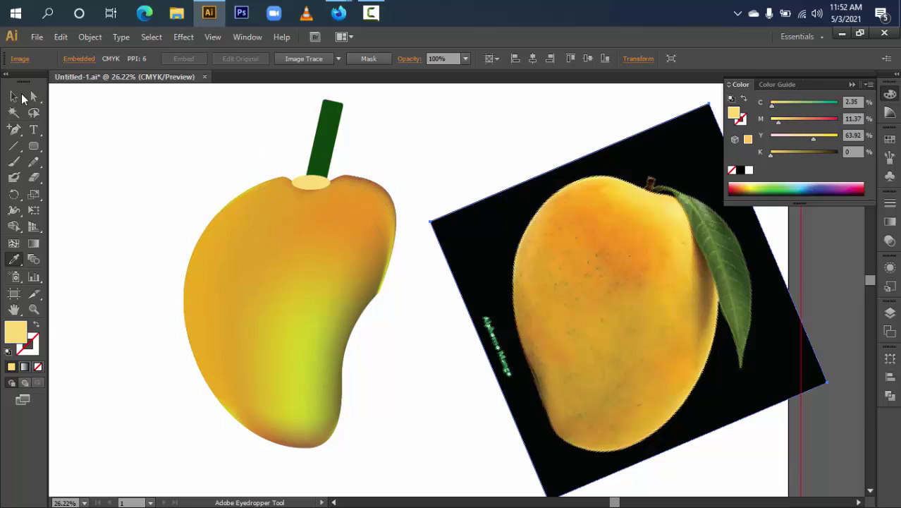
# Step: Delete the pale yellow ellipse at the base of the stem
pyautogui.click(16, 96)
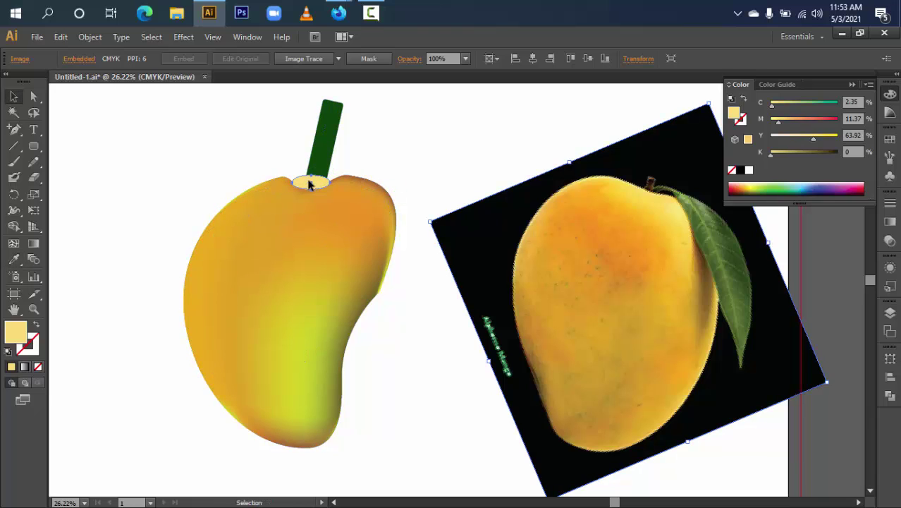
pyautogui.click(308, 183)
pyautogui.click(399, 178)
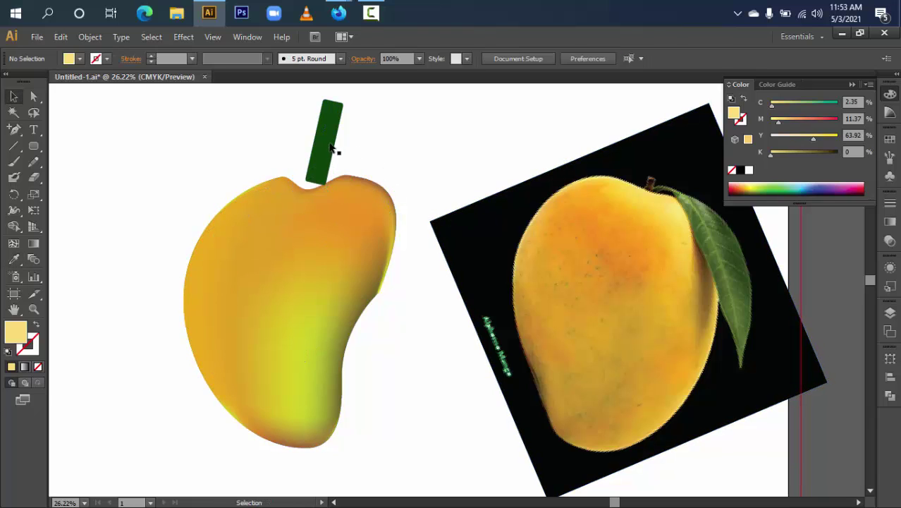
# Step: Shift the green stem into the notch atop the mango and shorten it to about 1.5 in tall
pyautogui.click(328, 144)
pyautogui.moveTo(319, 153); pyautogui.dragTo(326, 145)
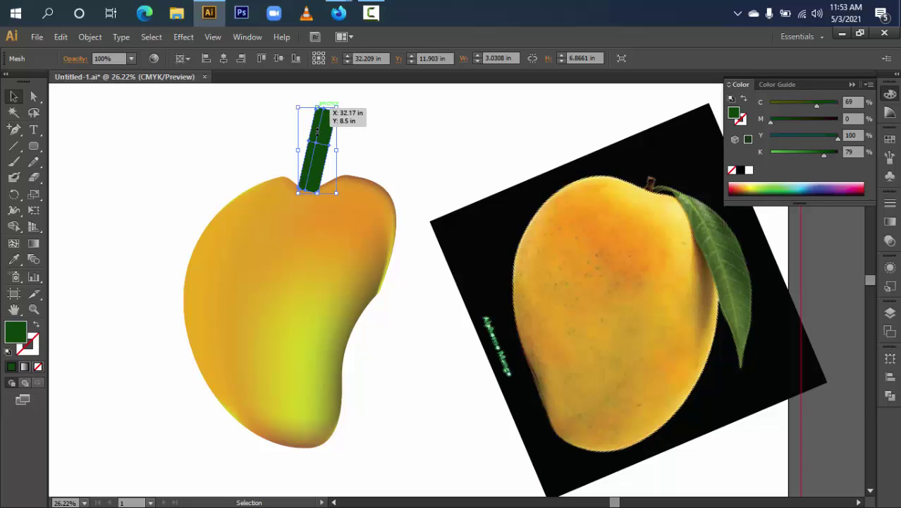
pyautogui.moveTo(319, 110)
pyautogui.mouseDown()
pyautogui.moveTo(308, 136)
pyautogui.moveTo(318, 171)
pyautogui.moveTo(372, 160)
pyautogui.mouseUp()
pyautogui.click(397, 176)
# Step: Send the shortened green stem one level back so its base sits behind the mango
pyautogui.press('z')
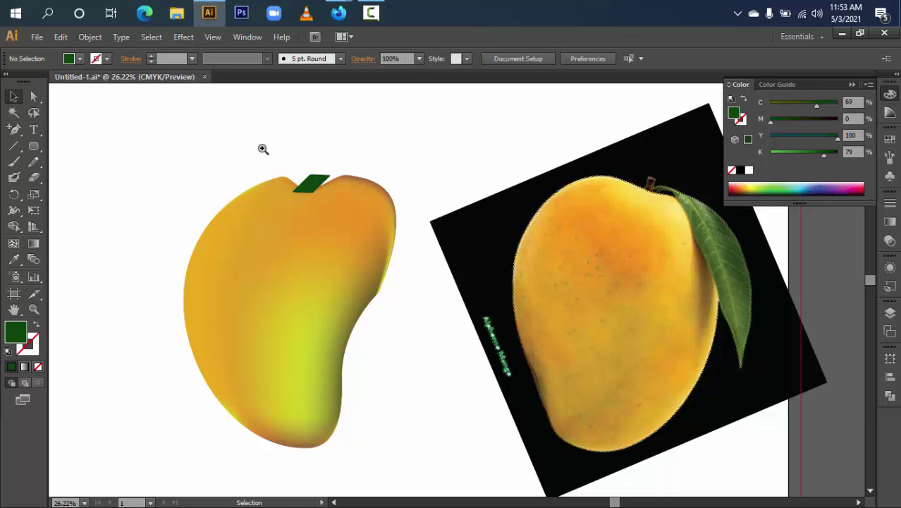
pyautogui.moveTo(250, 139); pyautogui.dragTo(405, 245)
pyautogui.press('v')
pyautogui.click(397, 256)
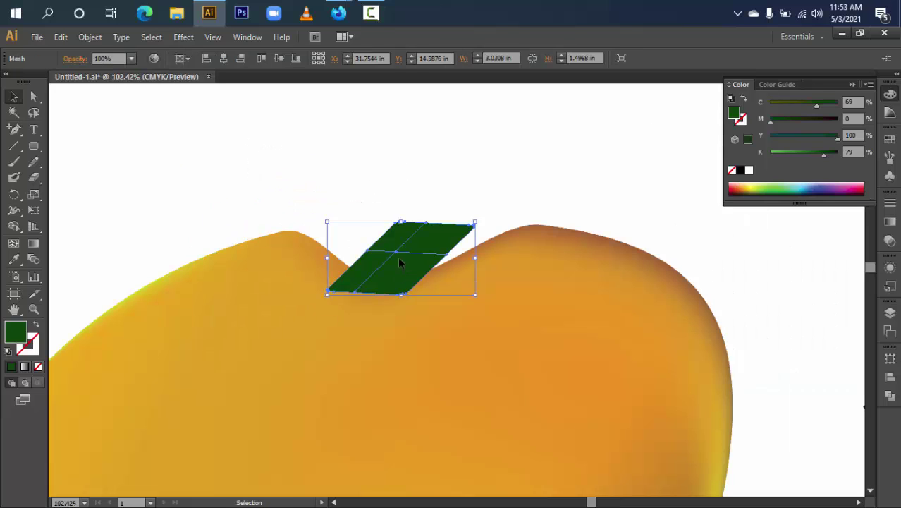
pyautogui.hotkey('ctrl', '[')
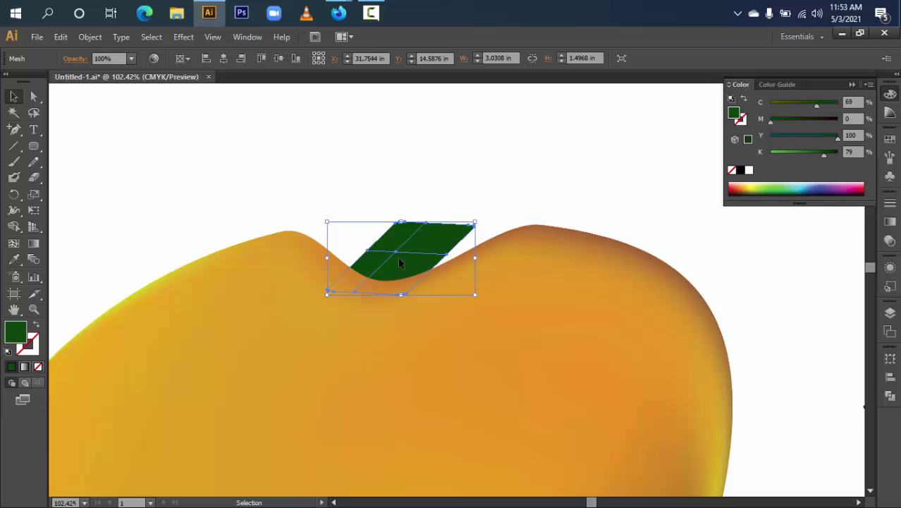
pyautogui.click(543, 199)
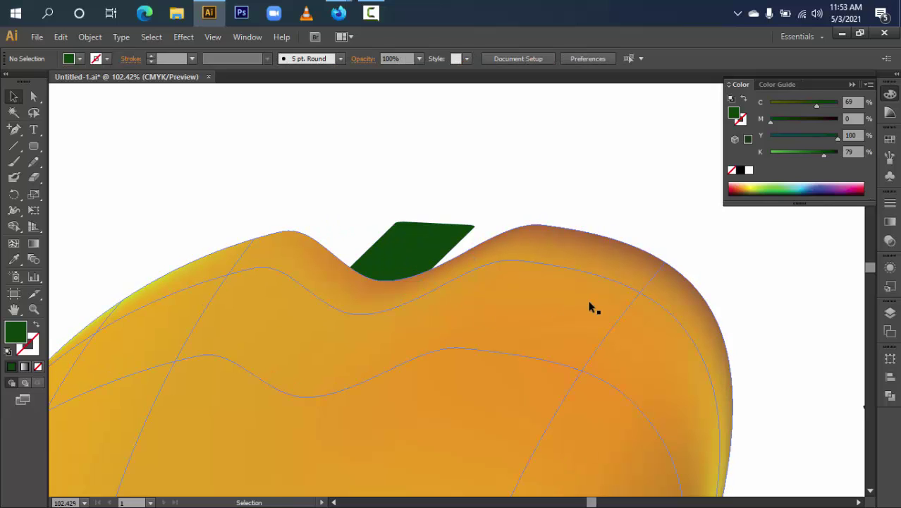
# Step: Recolor the mesh points along the mango's top edge with the pale yellow highlight sampled from the photo using the Eyedropper
pyautogui.press('z')
pyautogui.hotkey('ctrl', '1')
pyautogui.keyDown('alt'); pyautogui.click(560, 301); pyautogui.keyUp('alt')
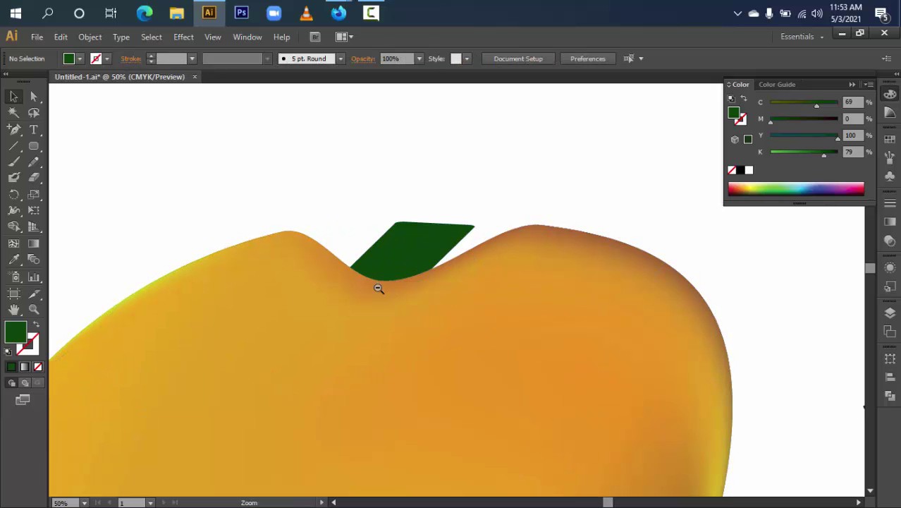
pyautogui.keyDown('alt'); pyautogui.click(296, 282); pyautogui.keyUp('alt')
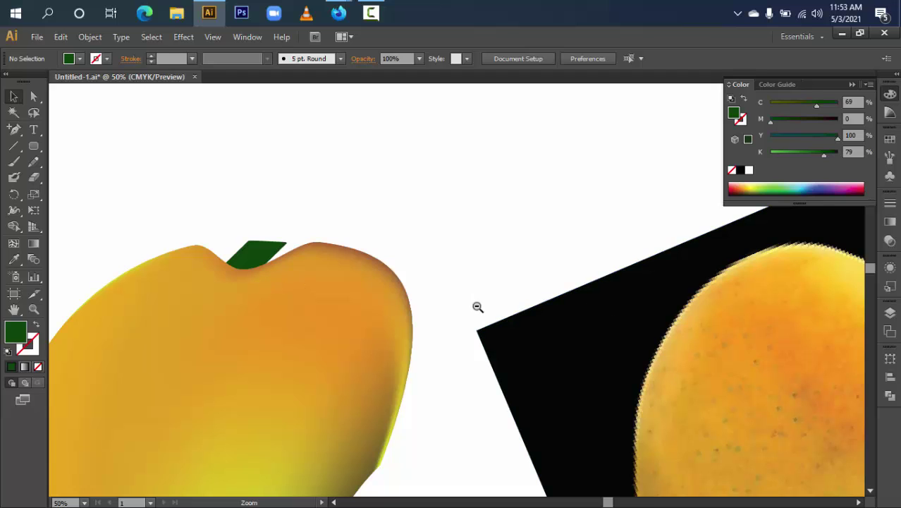
pyautogui.keyDown('alt'); pyautogui.click(395, 300); pyautogui.keyUp('alt')
pyautogui.press('v')
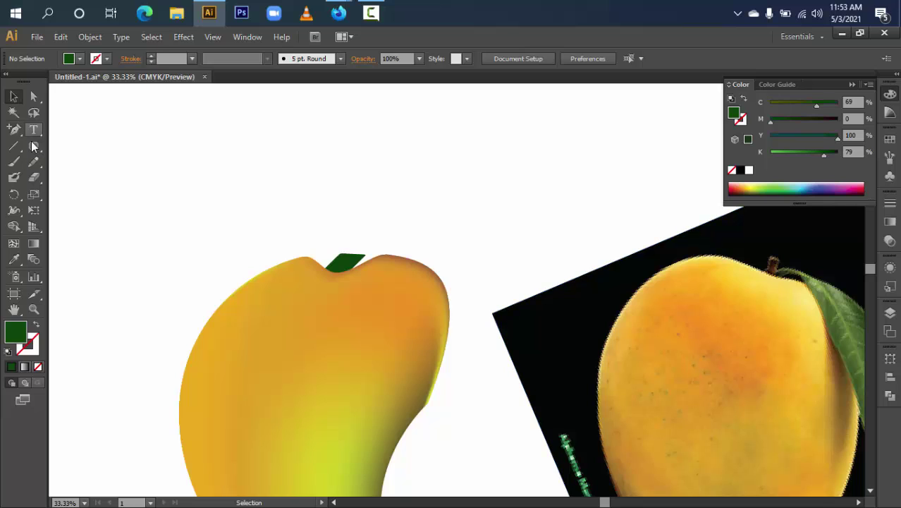
pyautogui.click(14, 258)
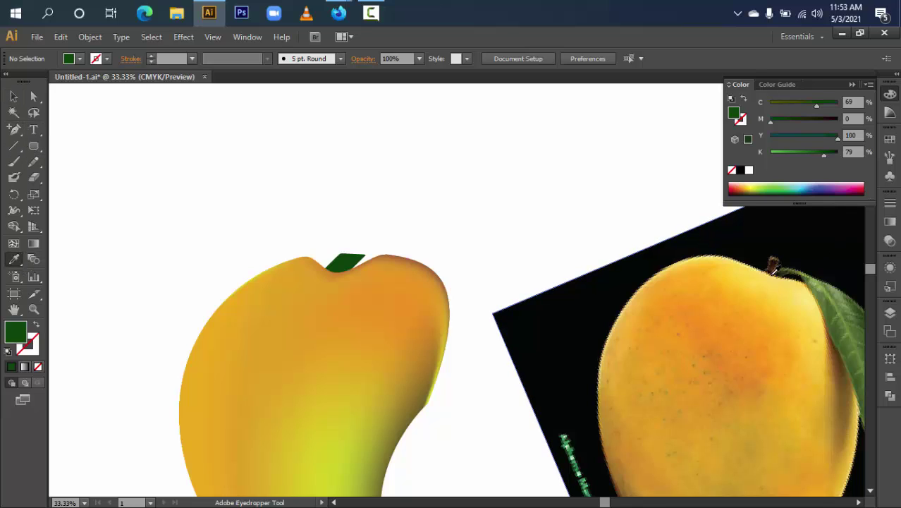
pyautogui.click(709, 277)
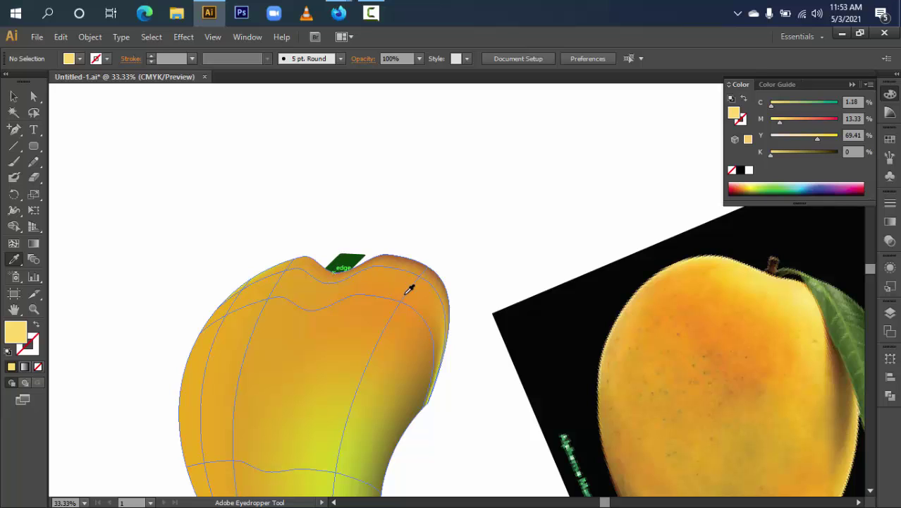
pyautogui.hotkey('ctrl', 'space')
pyautogui.moveTo(298, 242); pyautogui.dragTo(432, 322)
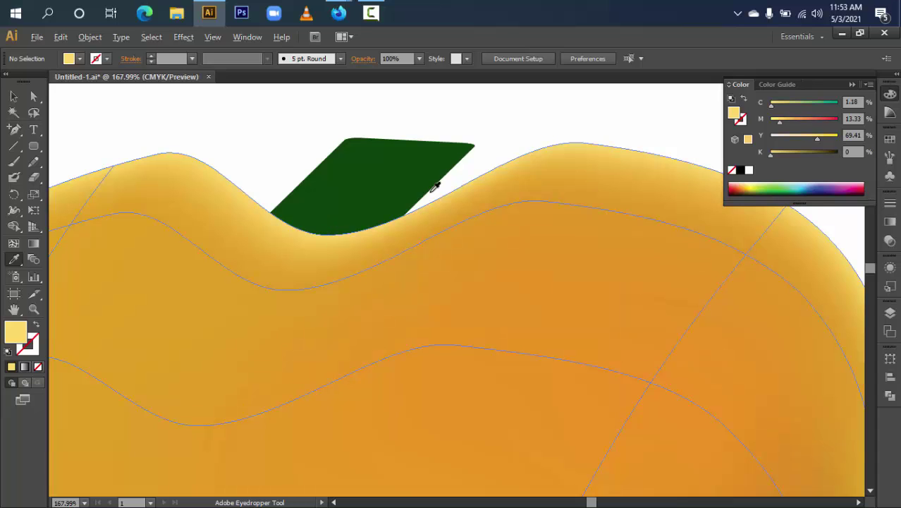
# Step: Try to narrow the green stem with the Scale tool about its center
pyautogui.hotkey('ctrl', 'alt', 'space')
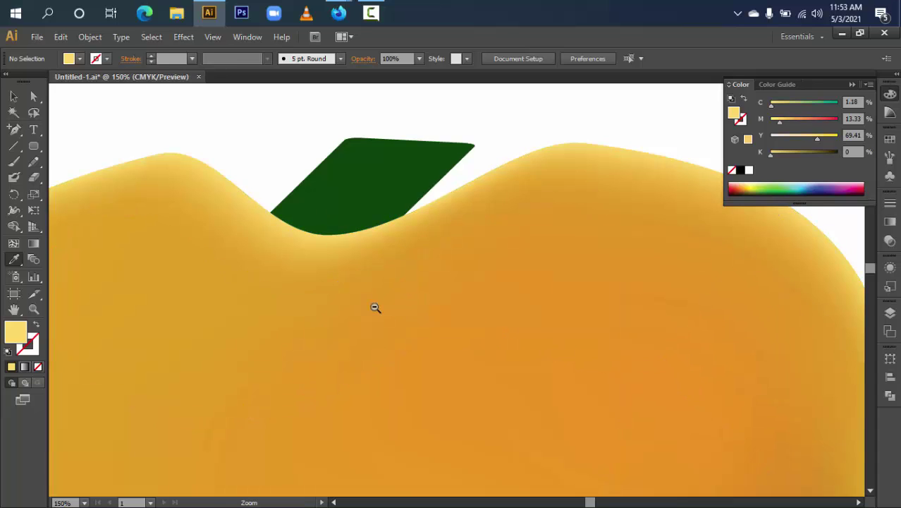
pyautogui.click(372, 306)
pyautogui.click(538, 352)
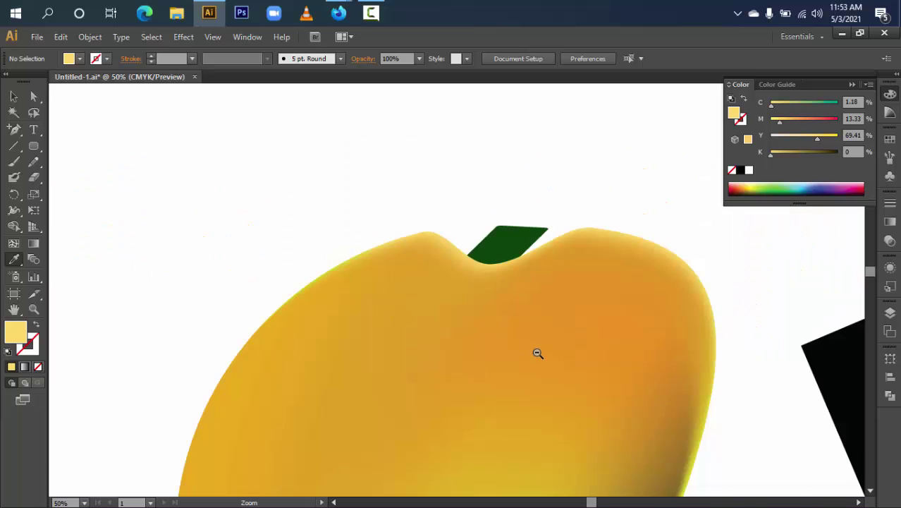
pyautogui.click(538, 352)
pyautogui.click(537, 353)
pyautogui.click(537, 353)
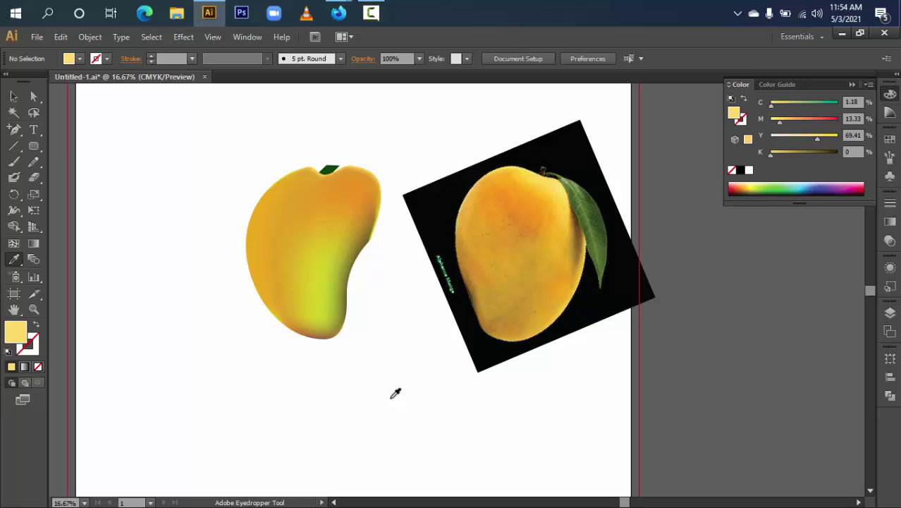
pyautogui.click(14, 96)
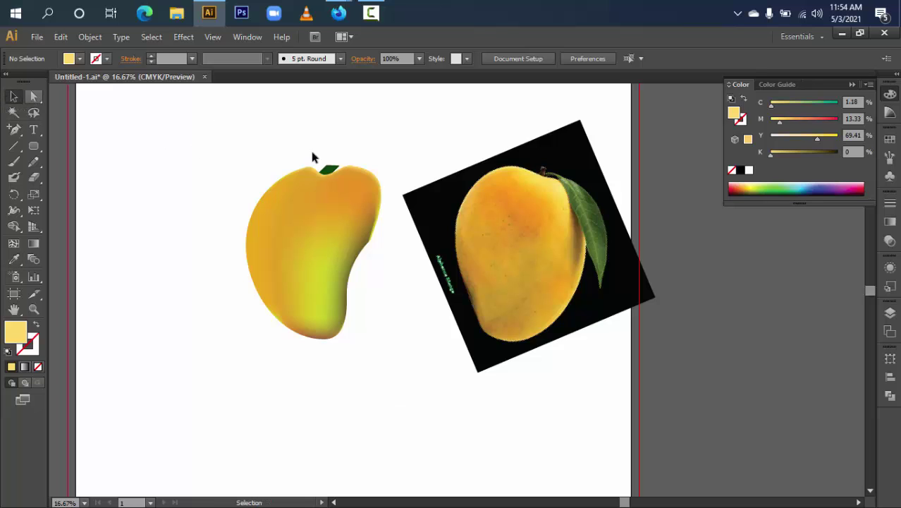
pyautogui.click(336, 170)
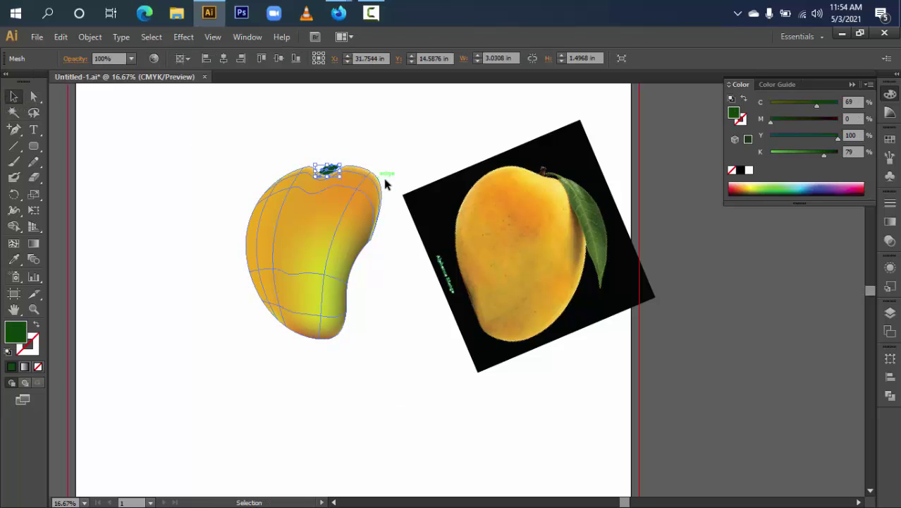
pyautogui.press('z')
pyautogui.moveTo(271, 153); pyautogui.dragTo(433, 145)
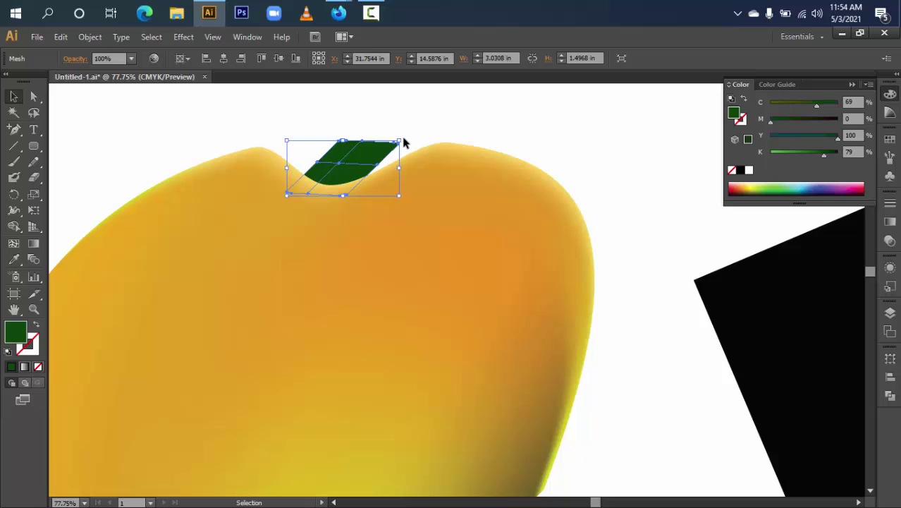
pyautogui.click(33, 177)
pyautogui.click(34, 194)
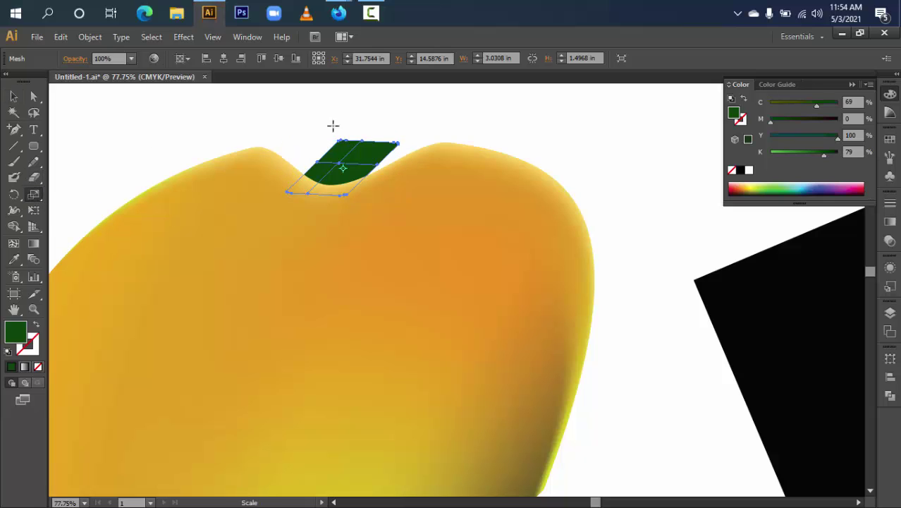
pyautogui.moveTo(328, 132); pyautogui.dragTo(344, 137)
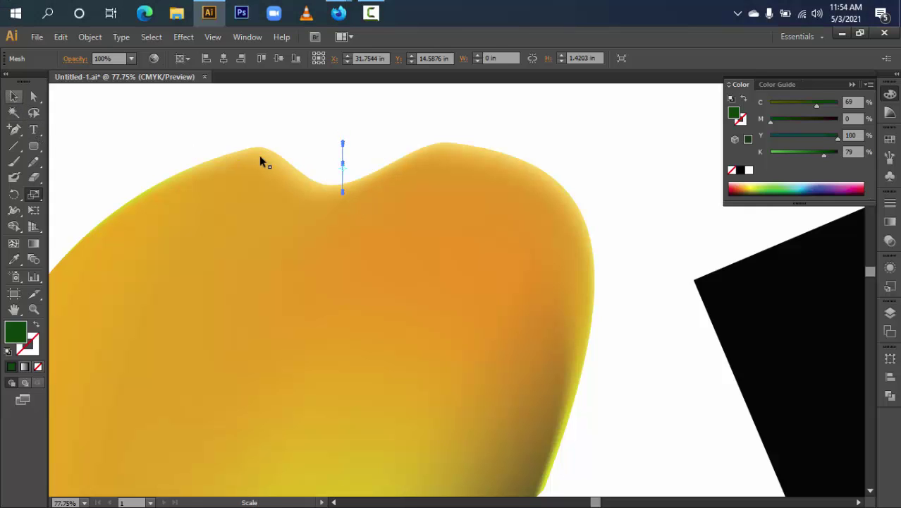
# Step: Delete the collapsed green stem from the mango's notch
pyautogui.press('v')
pyautogui.moveTo(376, 168)
pyautogui.mouseDown()
pyautogui.moveTo(400, 169)
pyautogui.moveTo(388, 169)
pyautogui.mouseUp()
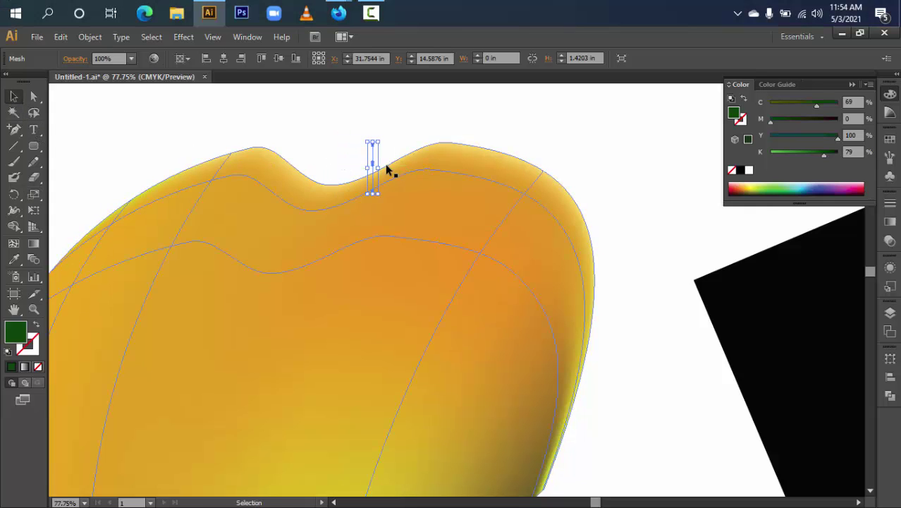
pyautogui.click(158, 151)
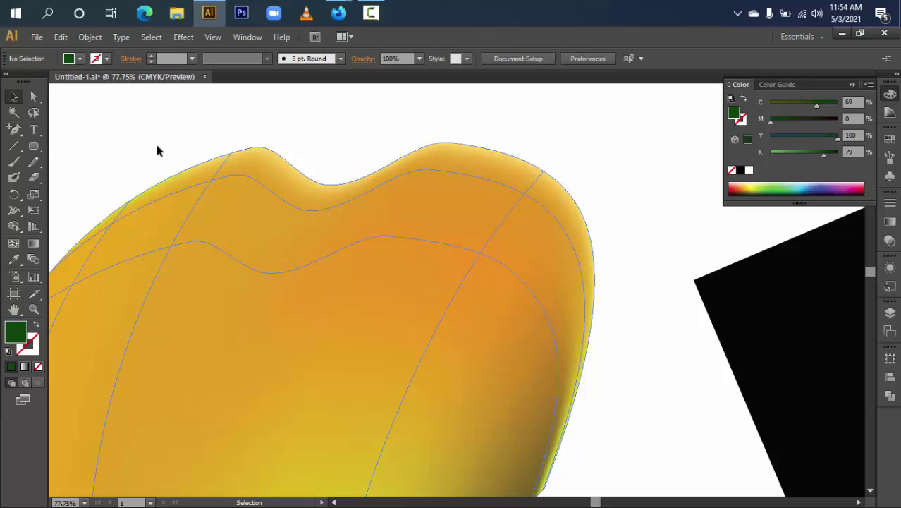
# Step: Draw a short upright rounded-rectangle stem in the mango's top notch and set its fill's magenta to 69% for a dark brown
pyautogui.click(35, 149)
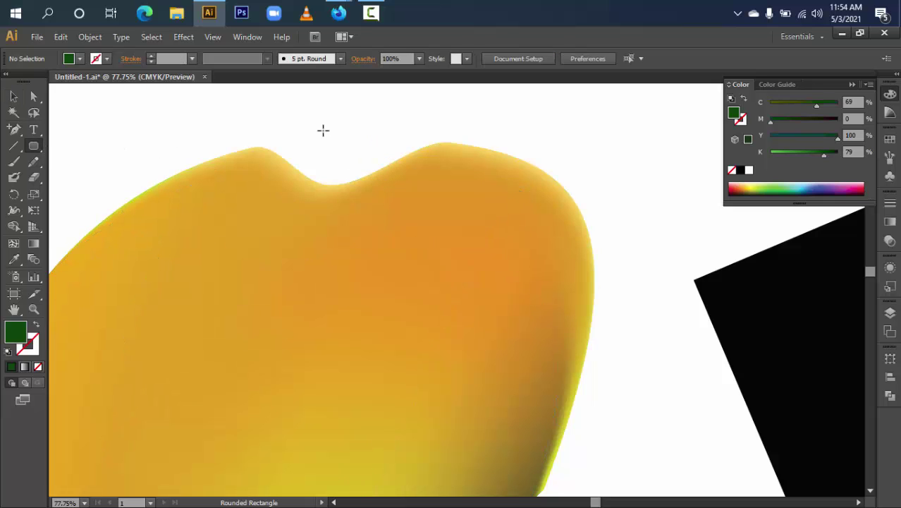
pyautogui.moveTo(324, 134); pyautogui.dragTo(352, 184)
pyautogui.click(13, 97)
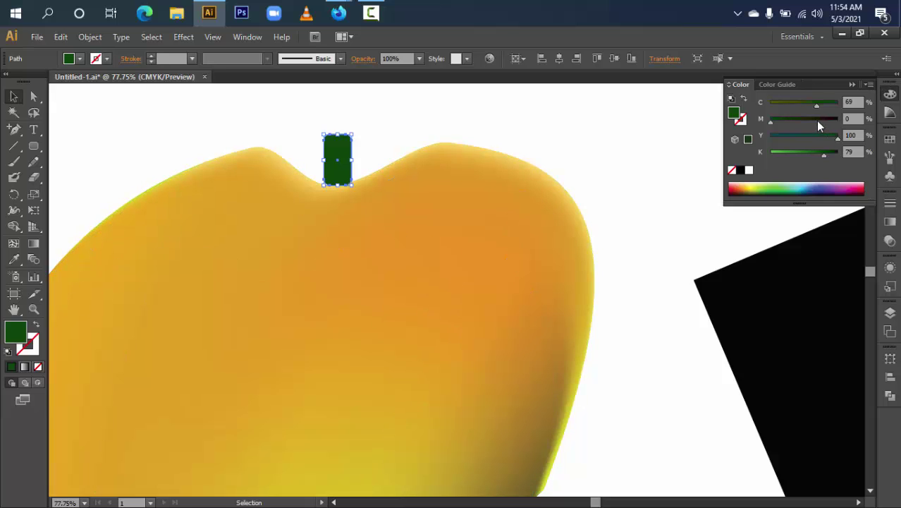
pyautogui.click(817, 120)
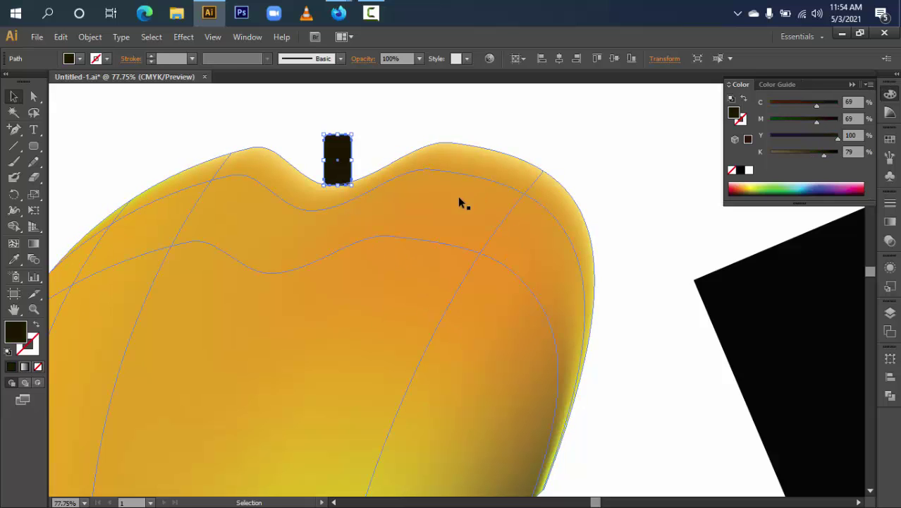
# Step: Nudge the dark stem to the center of the notch and send it behind the mango
pyautogui.hotkey('ctrl', 'space')
pyautogui.moveTo(287, 127); pyautogui.dragTo(421, 226)
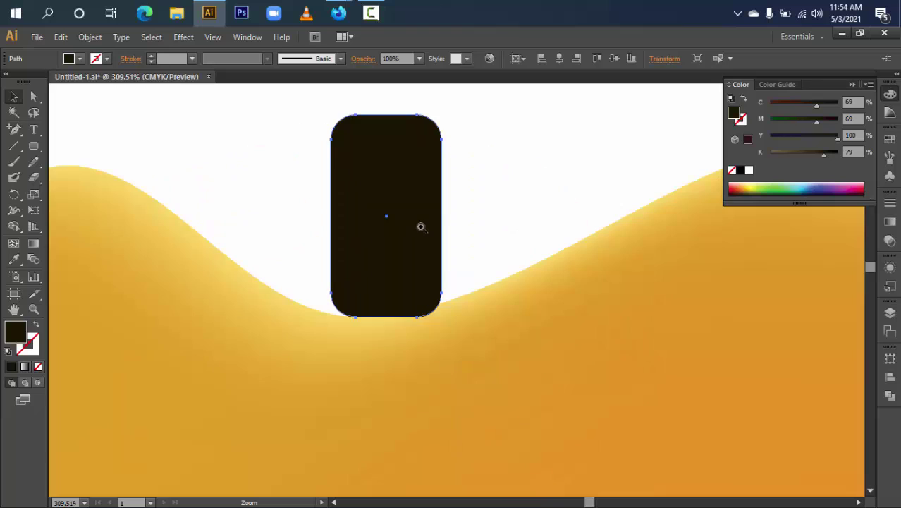
pyautogui.moveTo(396, 284); pyautogui.dragTo(371, 283)
pyautogui.click(485, 243)
pyautogui.hotkey('ctrl', 'space')
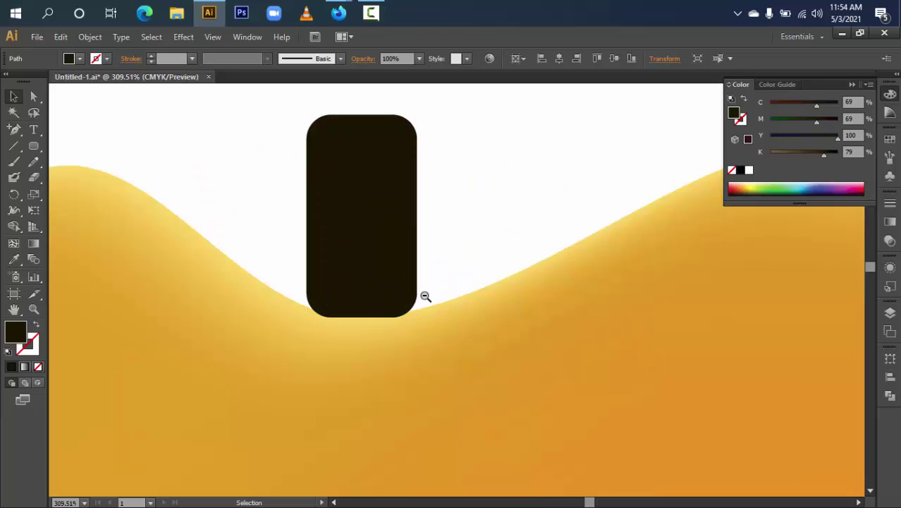
pyautogui.click(380, 281)
pyautogui.keyDown('shift'); pyautogui.click(544, 327); pyautogui.keyUp('shift')
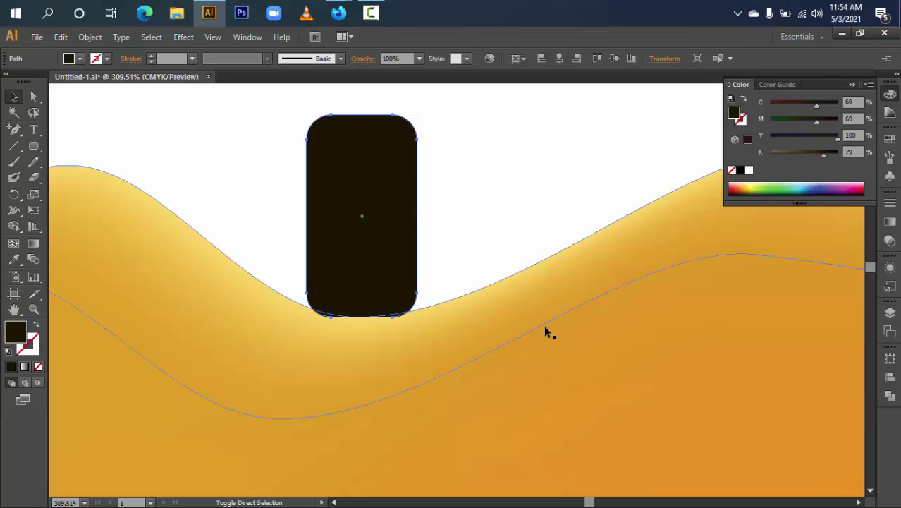
pyautogui.click(497, 236)
# Step: Delete the reference mango photo beside the illustration
pyautogui.hotkey('ctrl', 'alt', 'space')
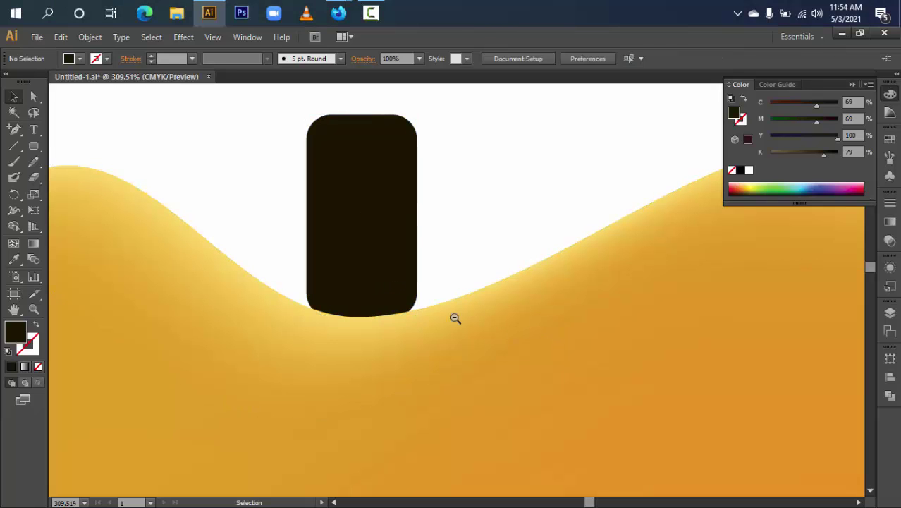
pyautogui.moveTo(455, 318); pyautogui.dragTo(501, 327)
pyautogui.click(501, 327)
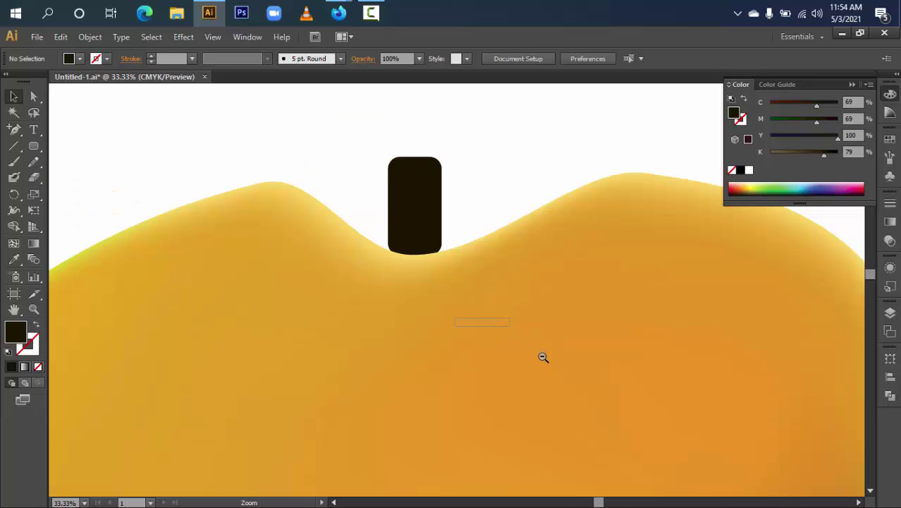
pyautogui.click(542, 356)
pyautogui.click(383, 347)
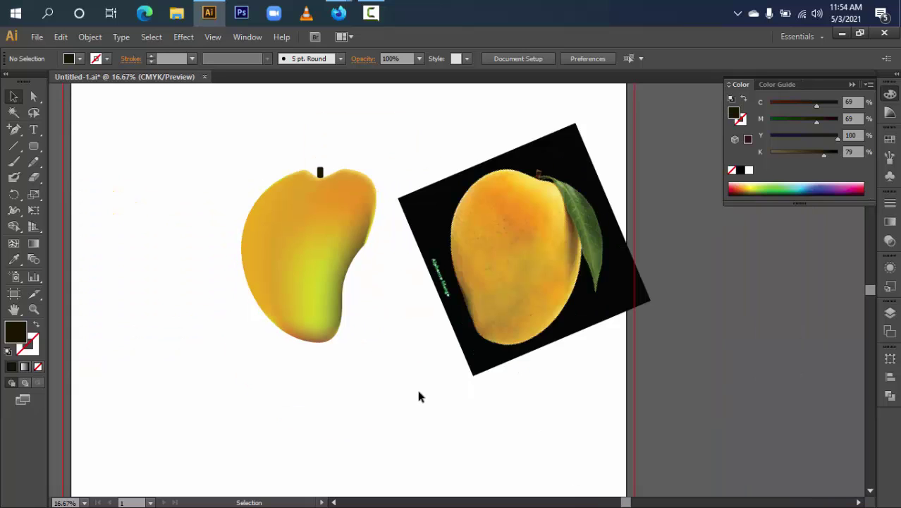
pyautogui.moveTo(441, 162); pyautogui.dragTo(556, 421)
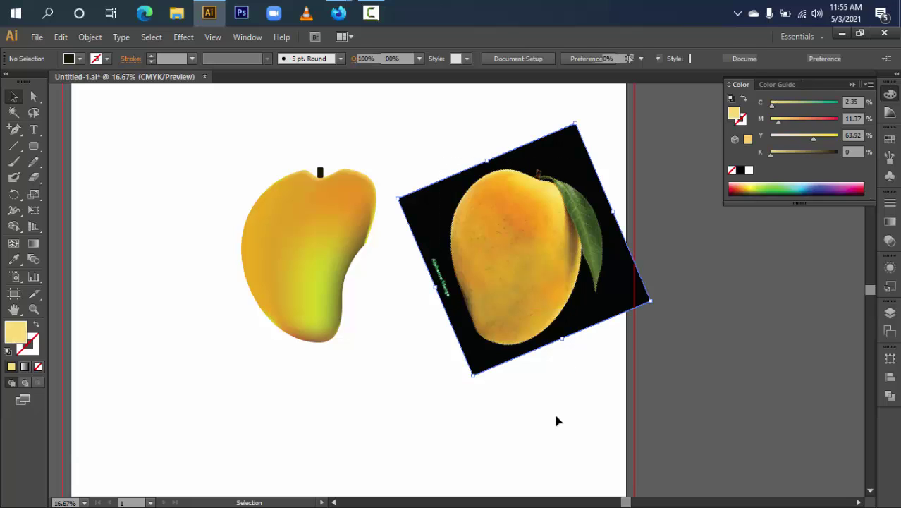
pyautogui.press('Delete')
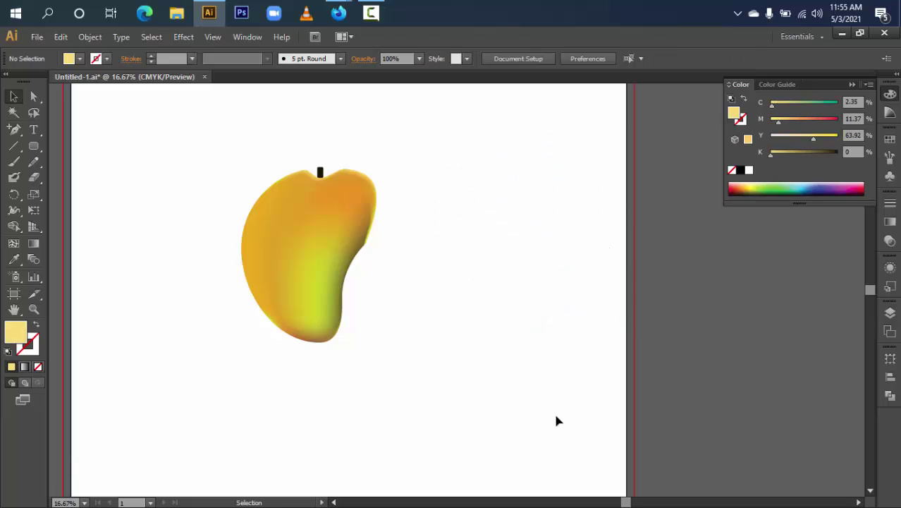
pyautogui.press('ctrl')
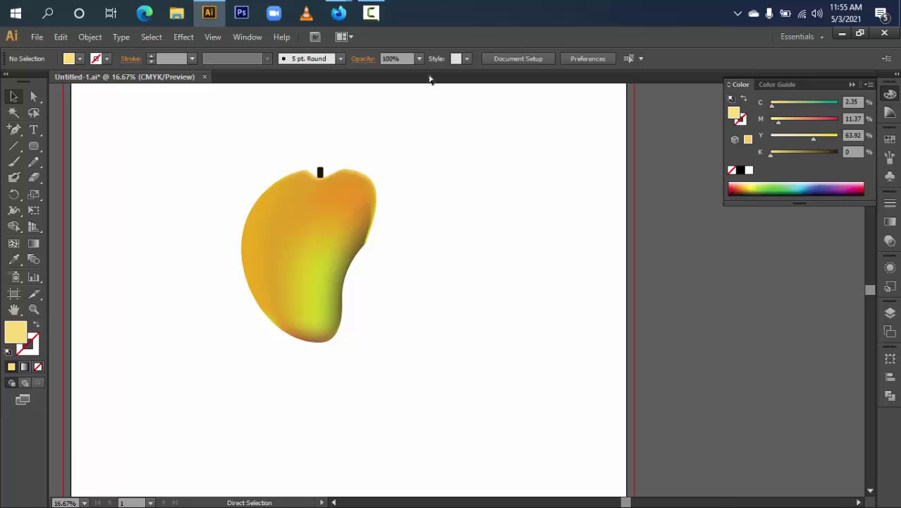